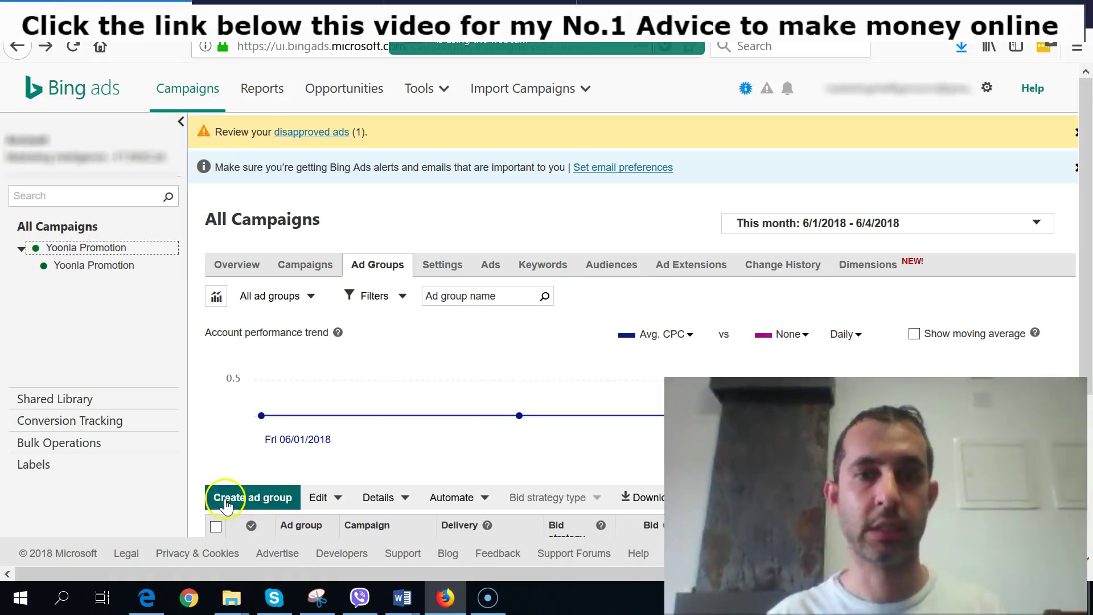
mouse_move(519, 415)
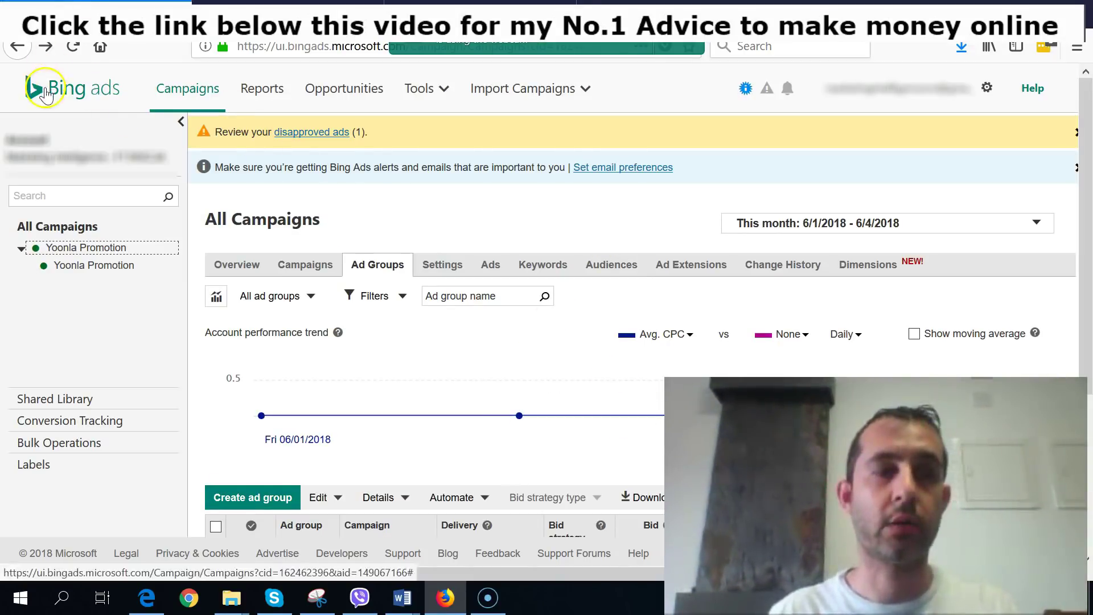
left_click(62, 100)
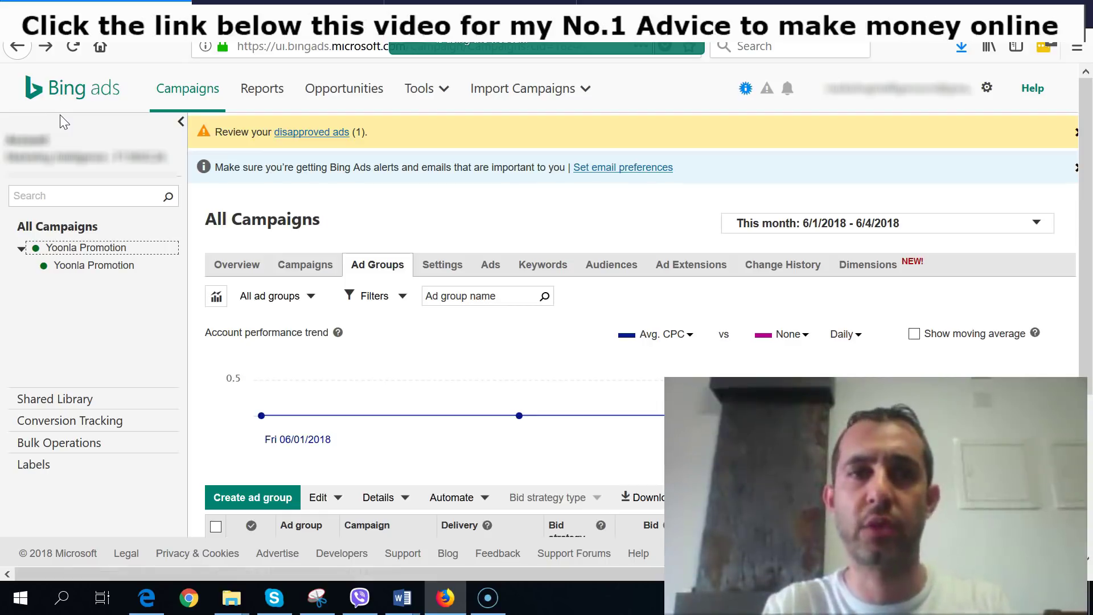
left_click(14, 223)
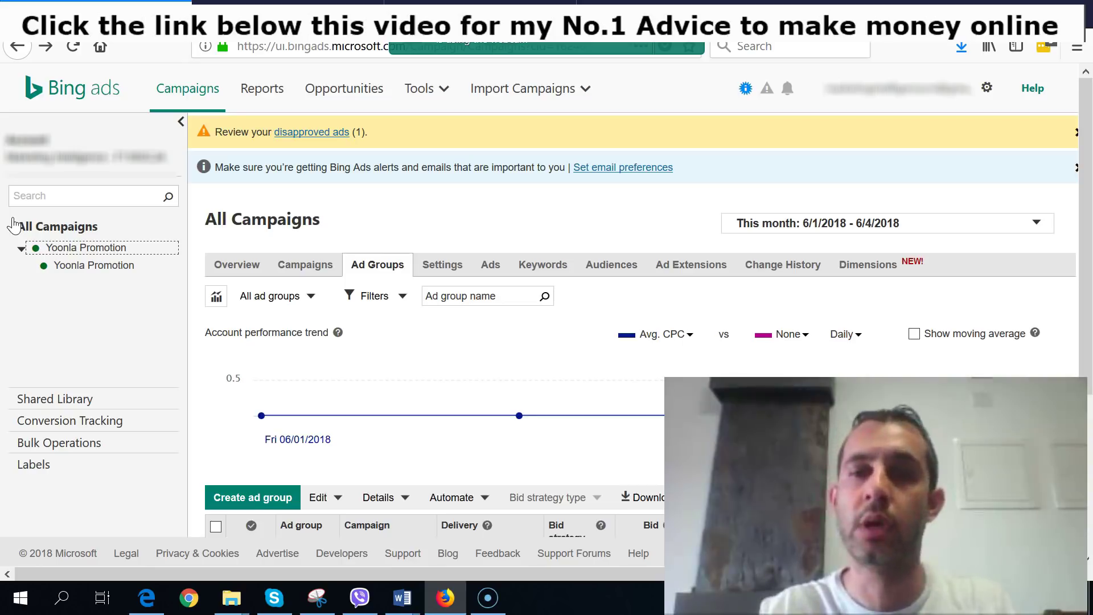
left_click(14, 222)
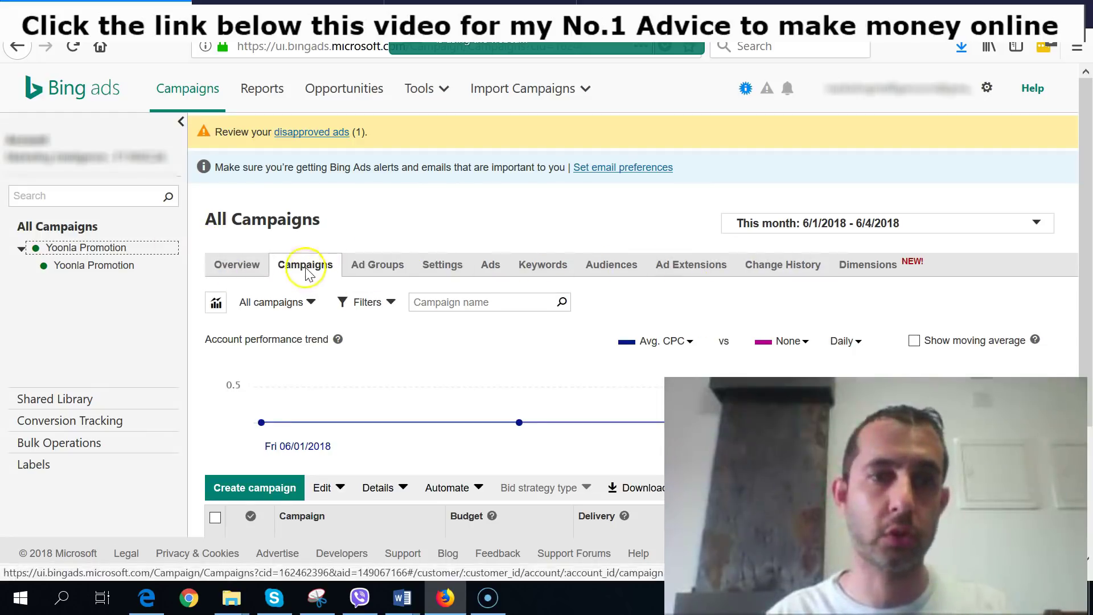
Start creating a new campaign with "Visits to my website" as its goal
left_click(265, 496)
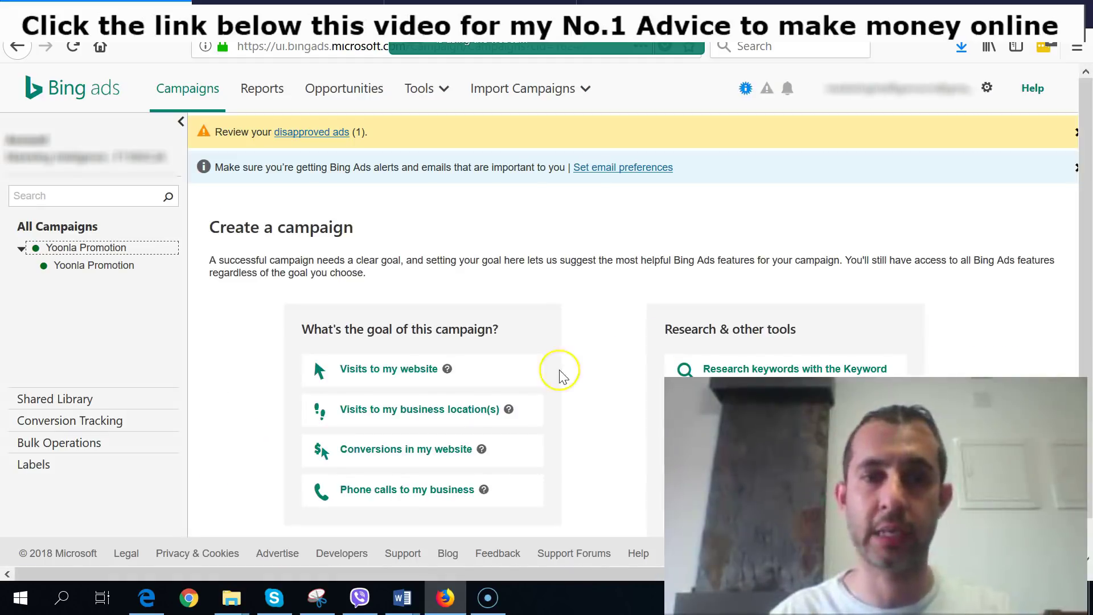
left_click(568, 371)
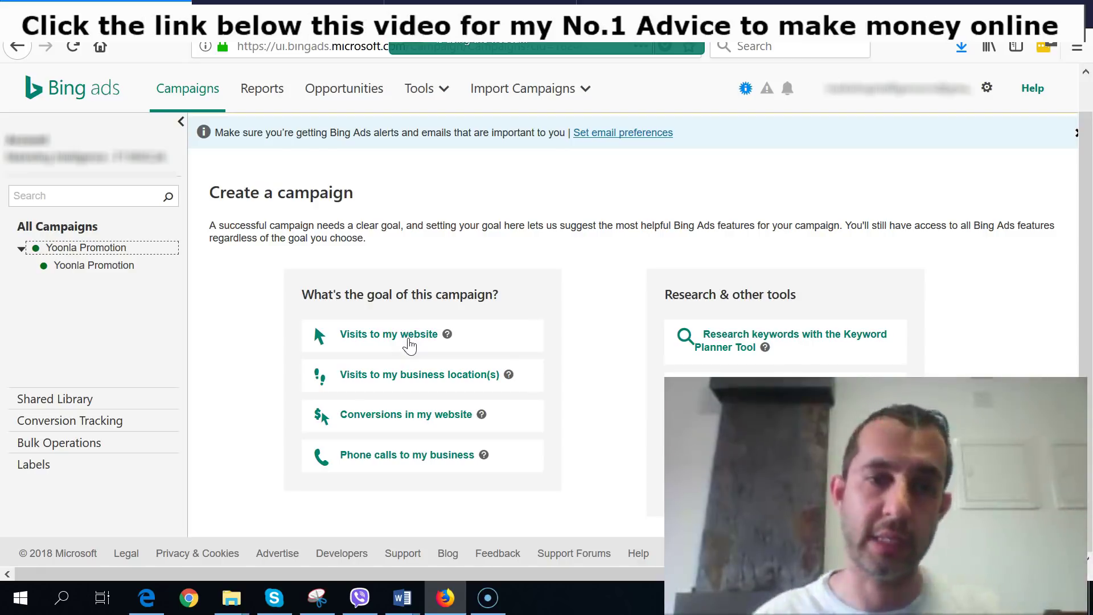
left_click(409, 344)
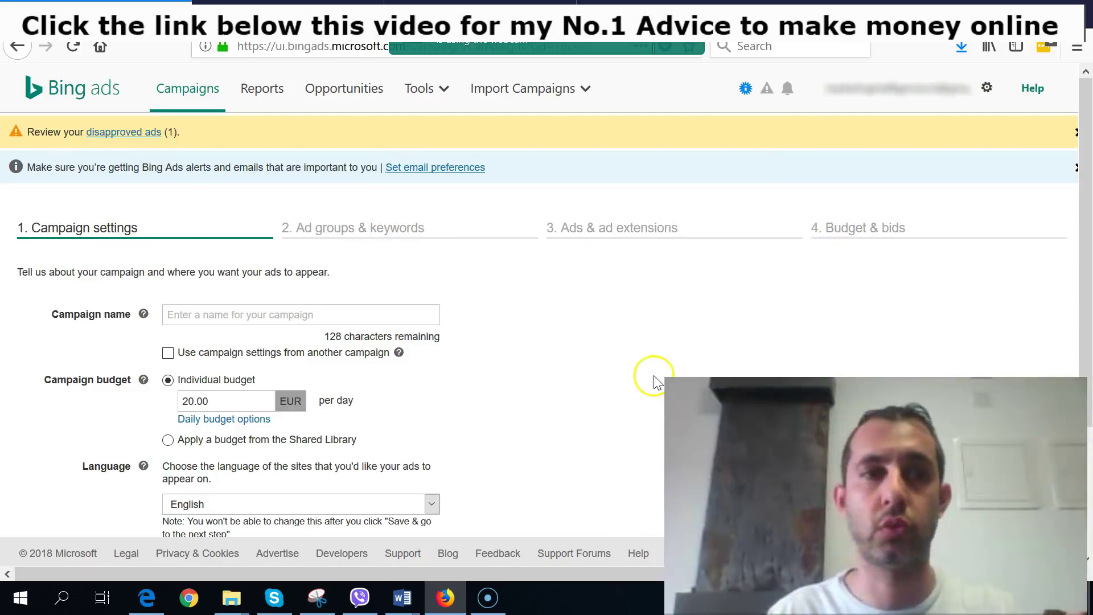
Name the new campaign "Yoonla Campaign"
left_click(255, 314)
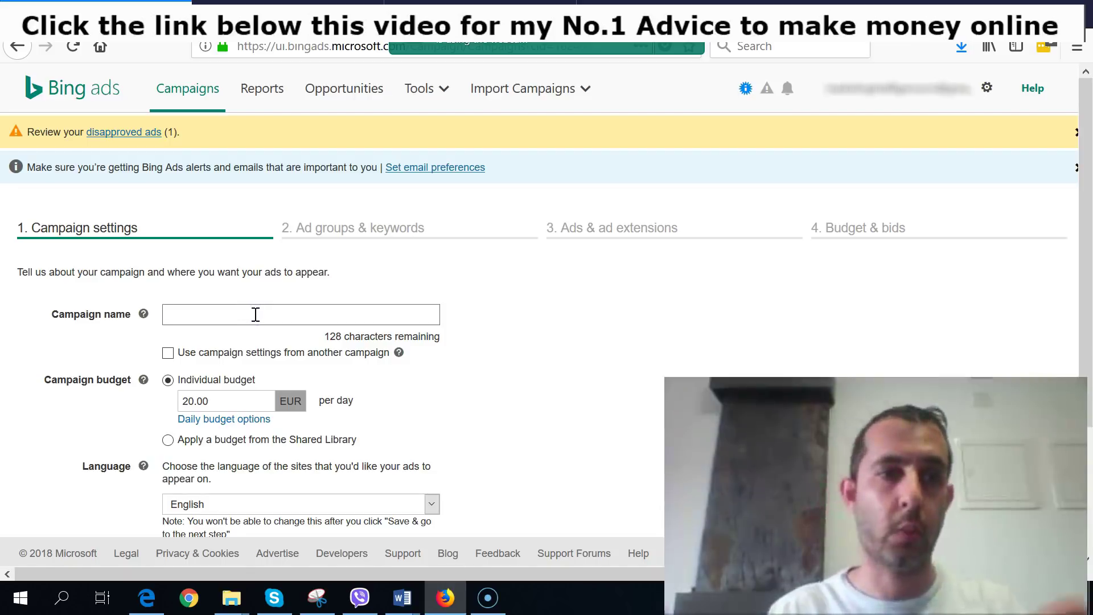
type("Yoonla")
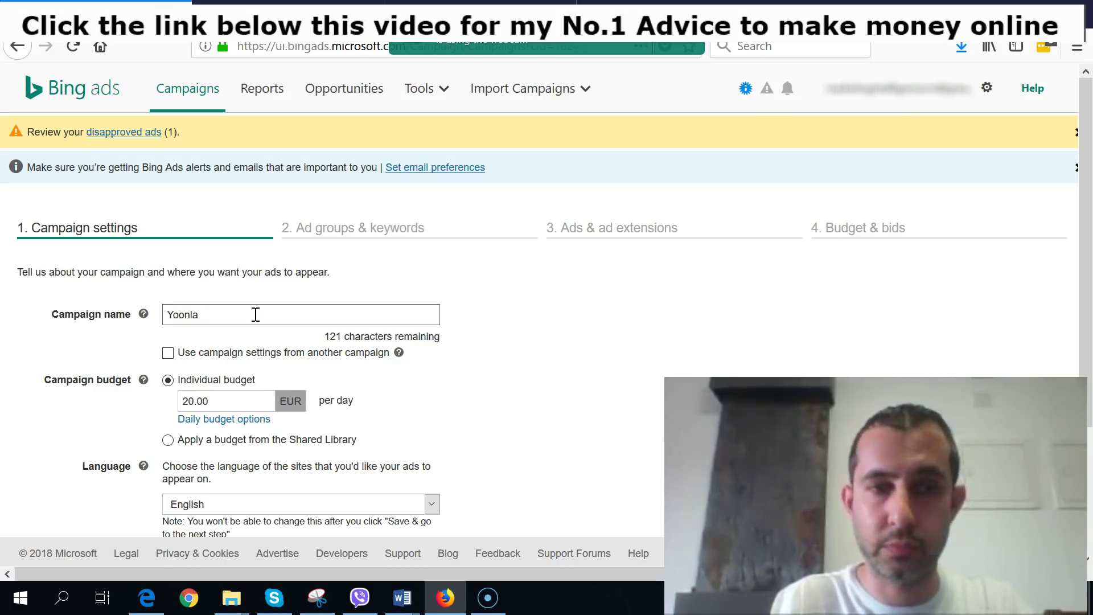
type("Campaign")
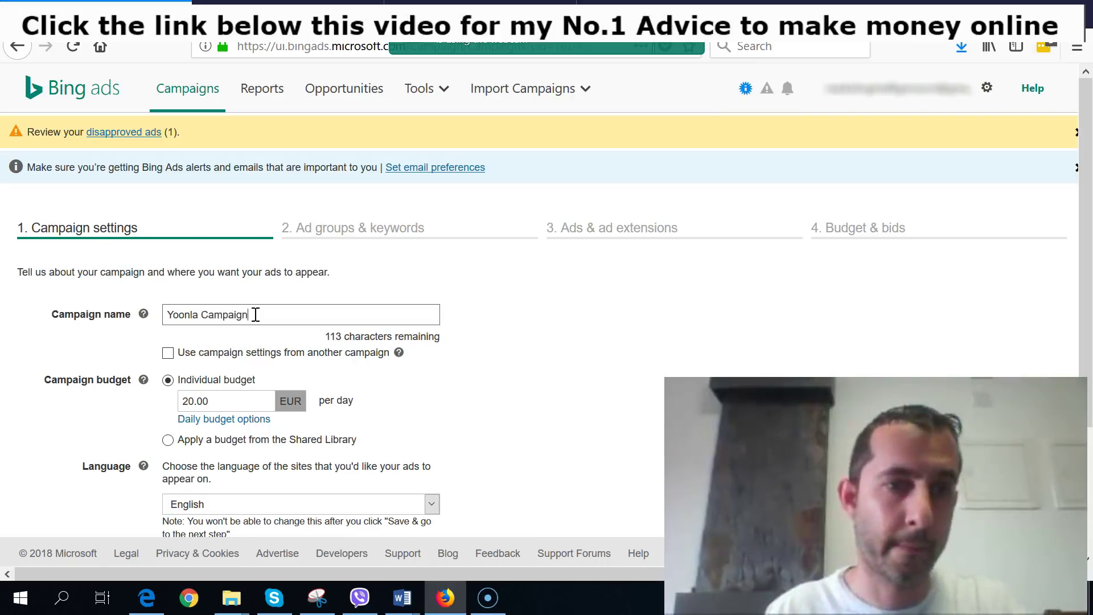
Set the campaign's individual daily budget to 10 EUR
scroll(434, 398, "down", 3)
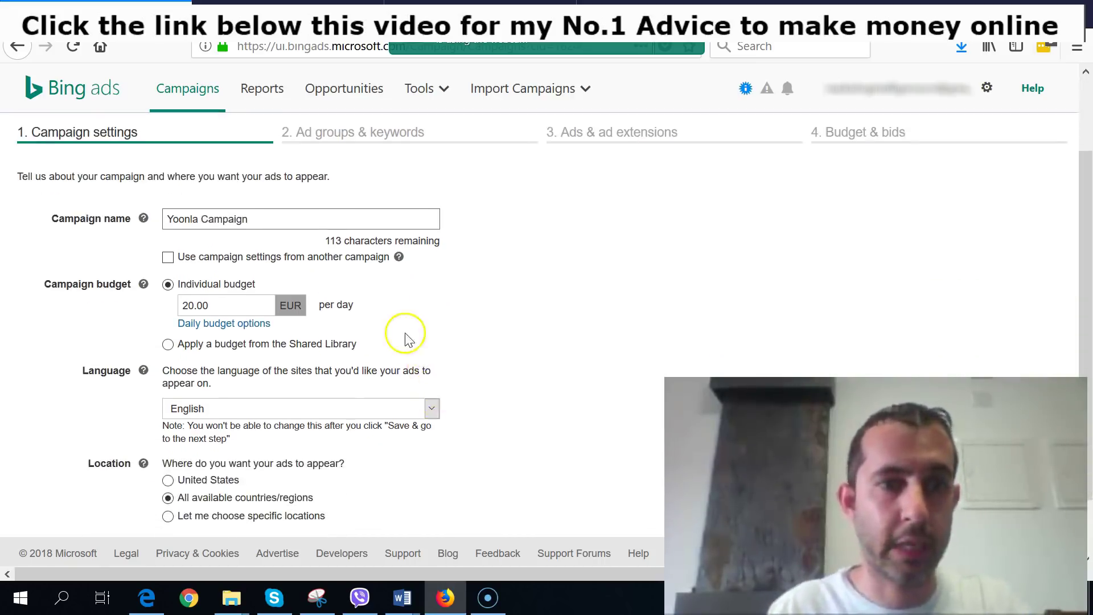
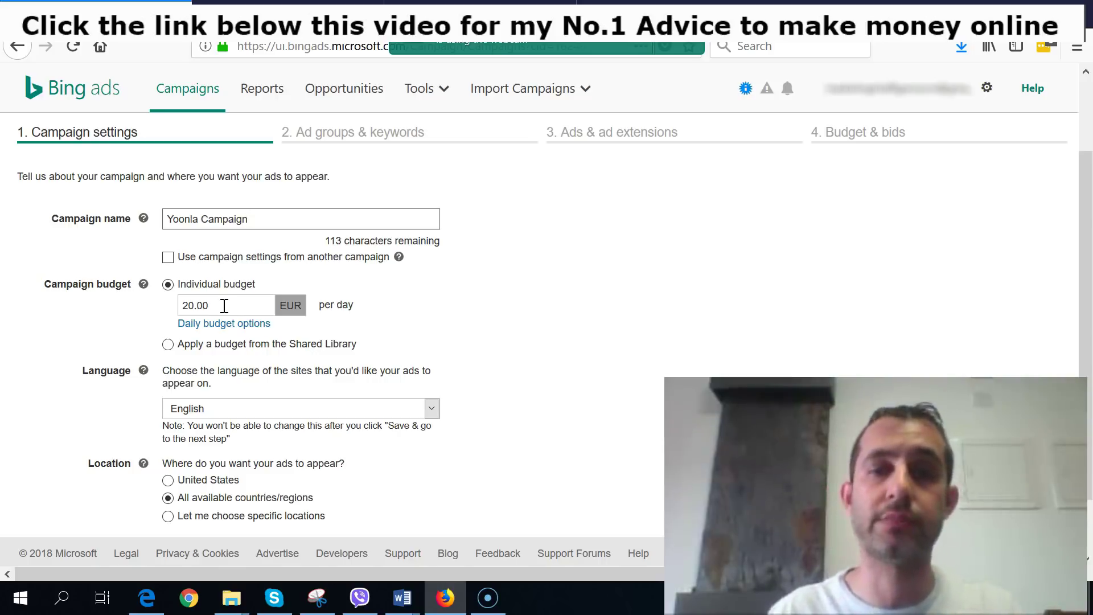
left_click_drag(223, 306, 165, 305)
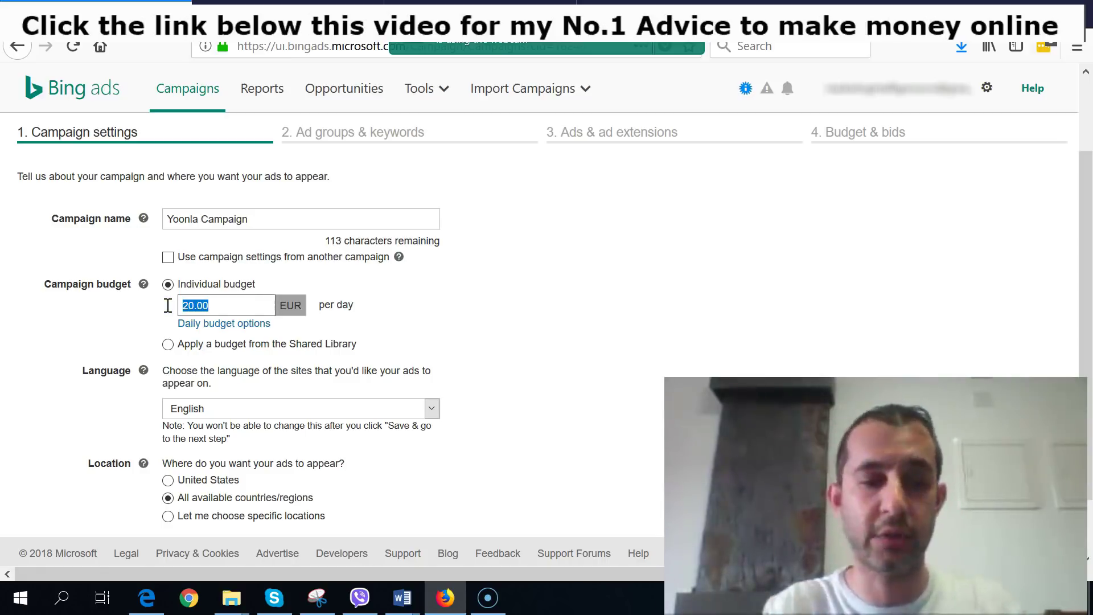
type("10")
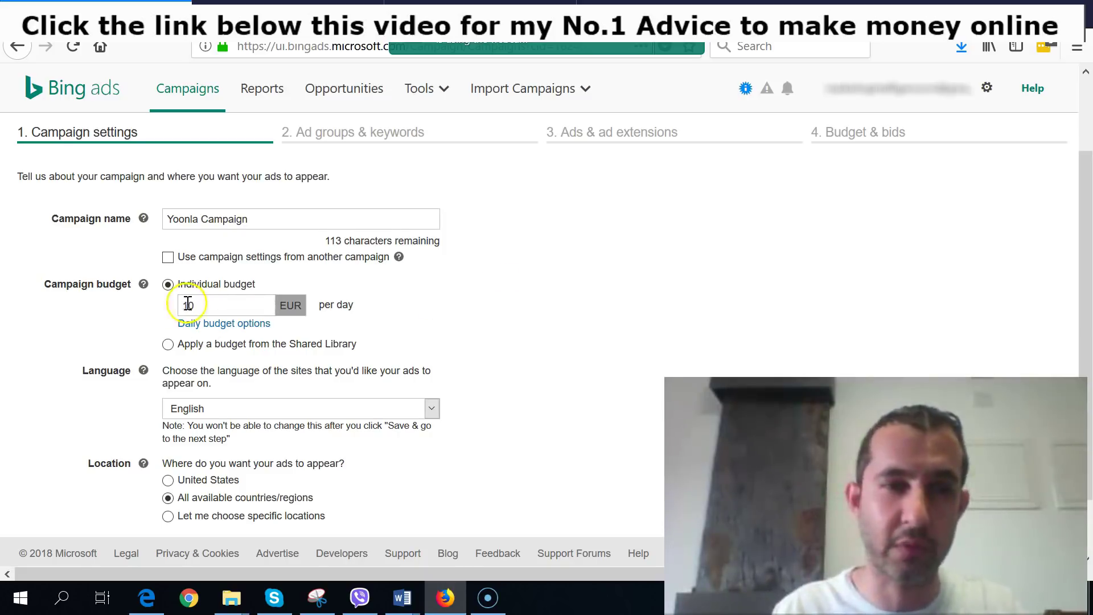
Review the available ad languages for the campaign and keep English
scroll(484, 354, "down", 2)
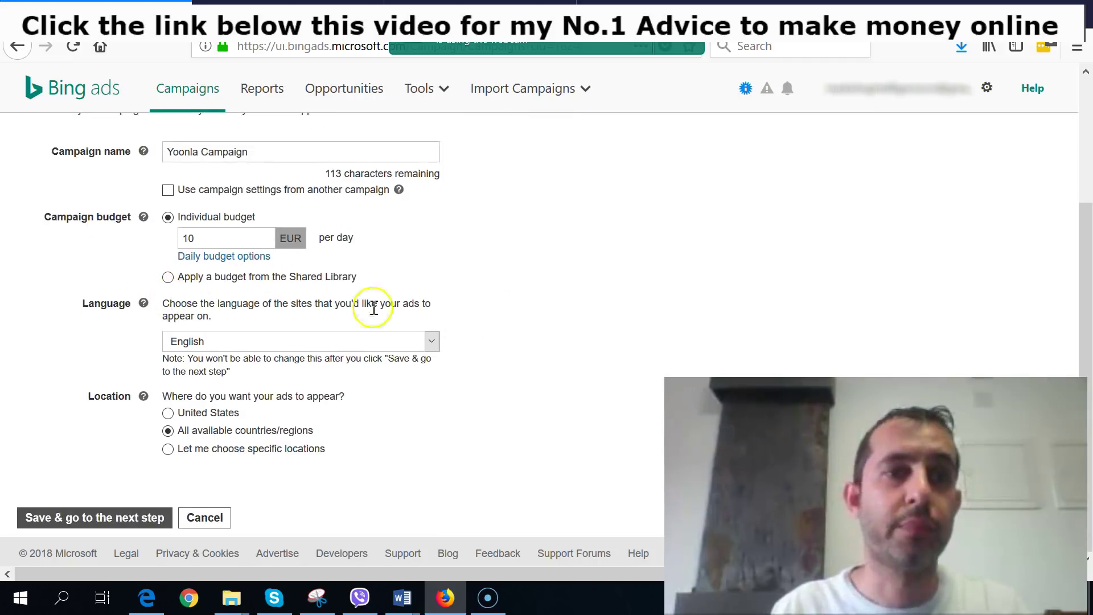
left_click(432, 342)
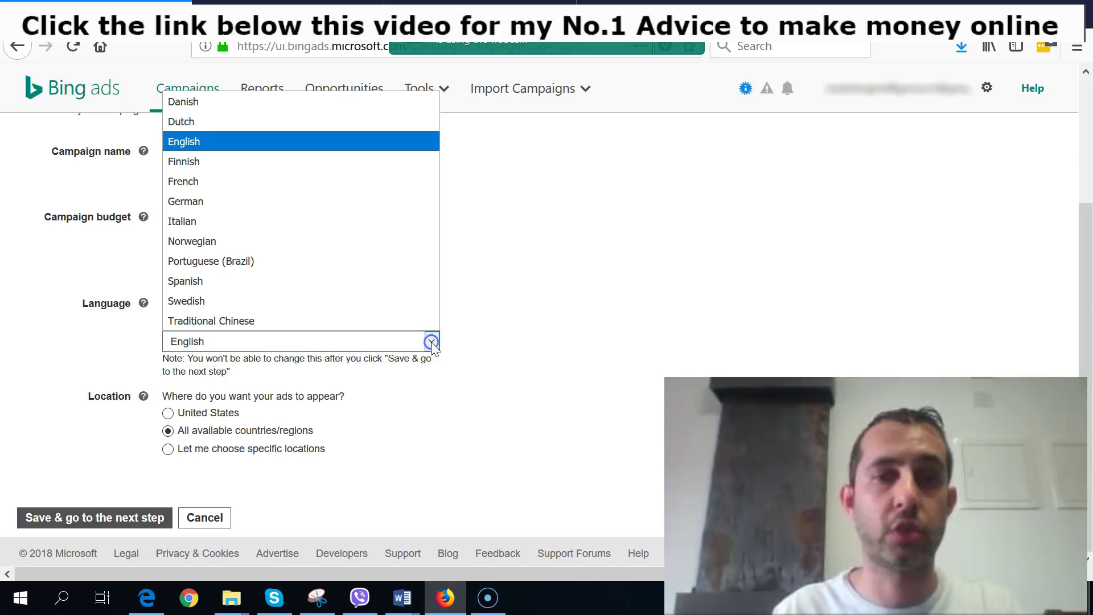
left_click(251, 341)
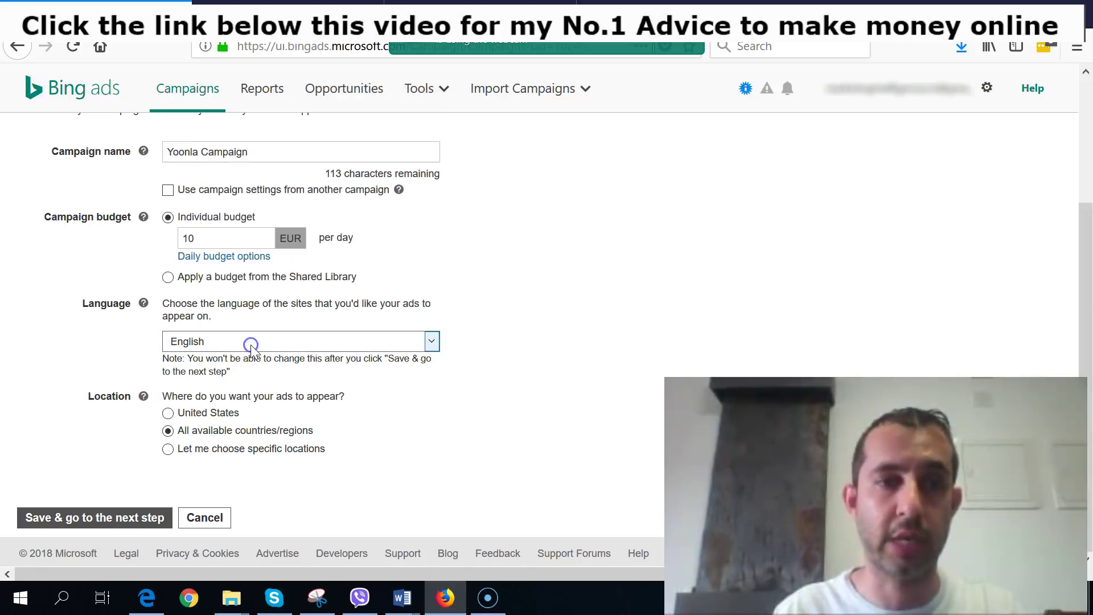
left_click(507, 340)
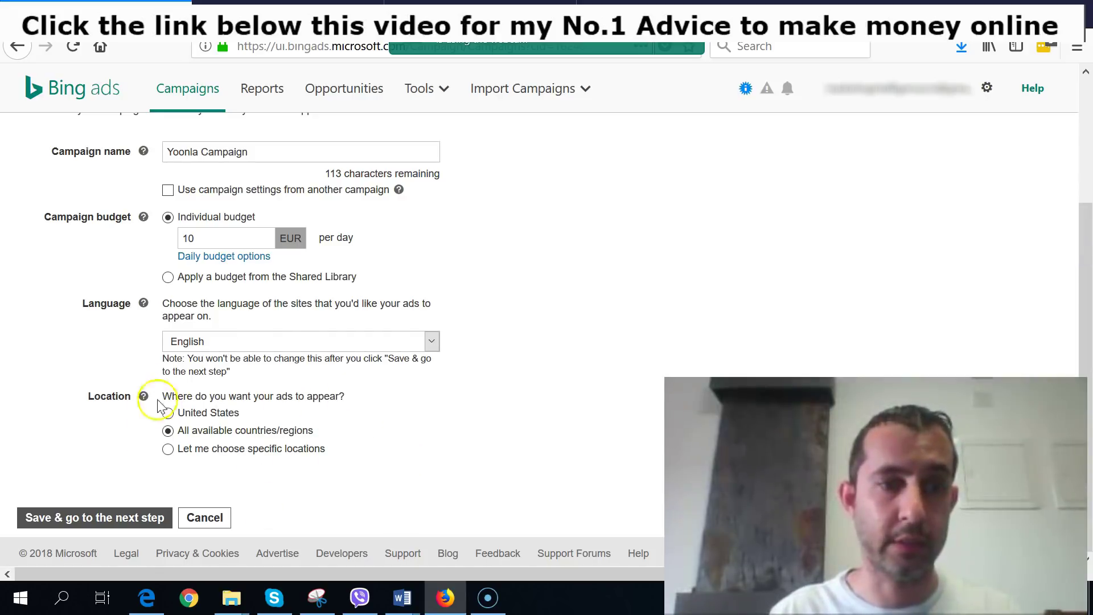
Switch to the Yoonla Affiliates campaigns page and examine which countries are first-tier and which are non-qualifying for the Evolve Starter offer
left_click_drag(171, 400, 397, 397)
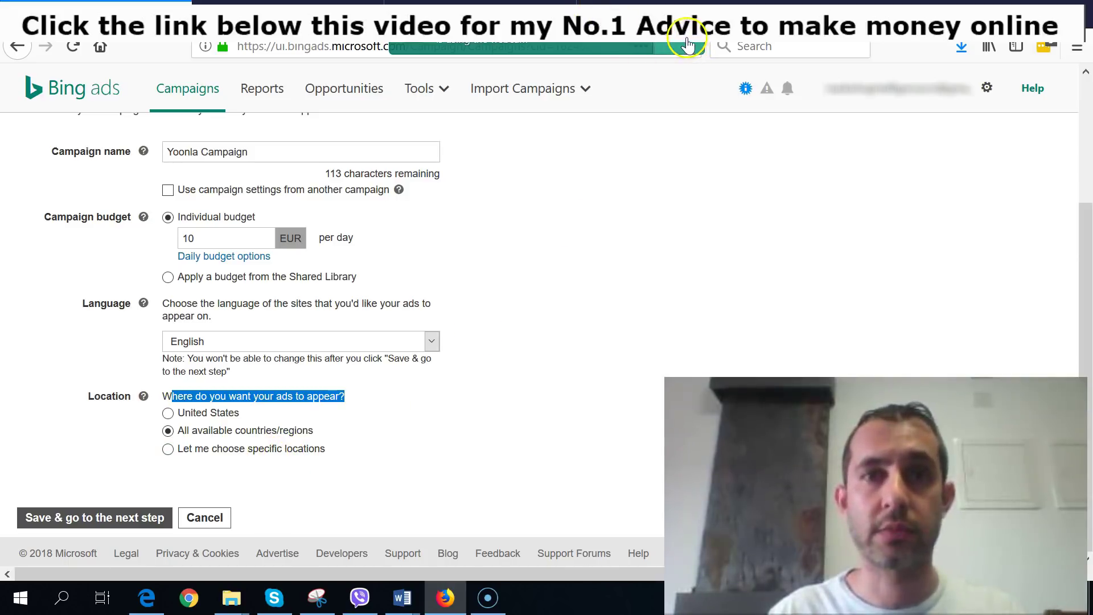
left_click(319, 15)
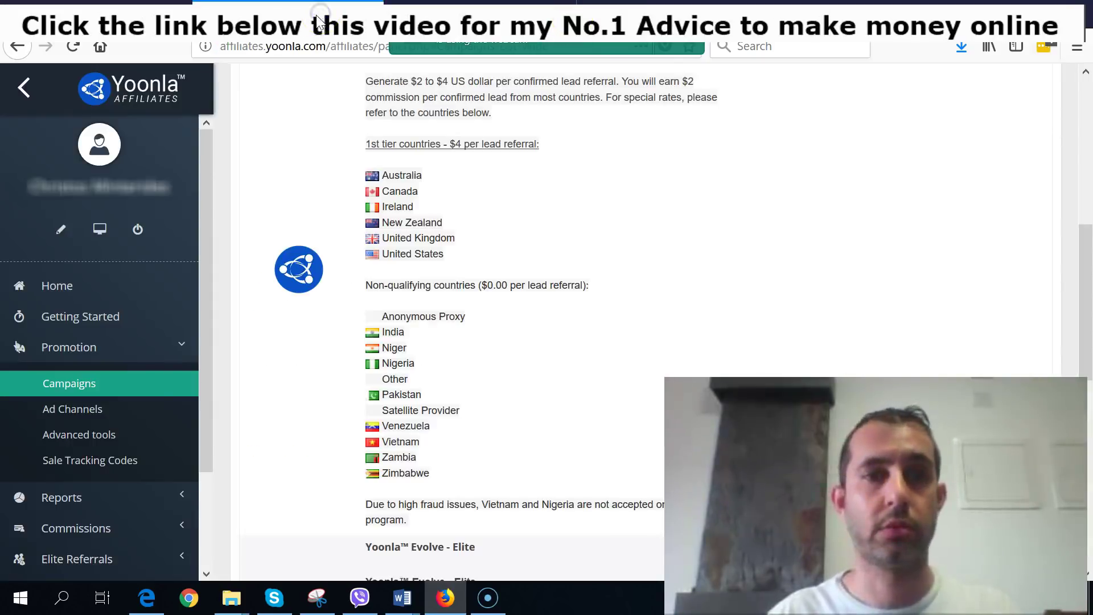
scroll(519, 287, "down", 1)
scroll(399, 267, "up", 3)
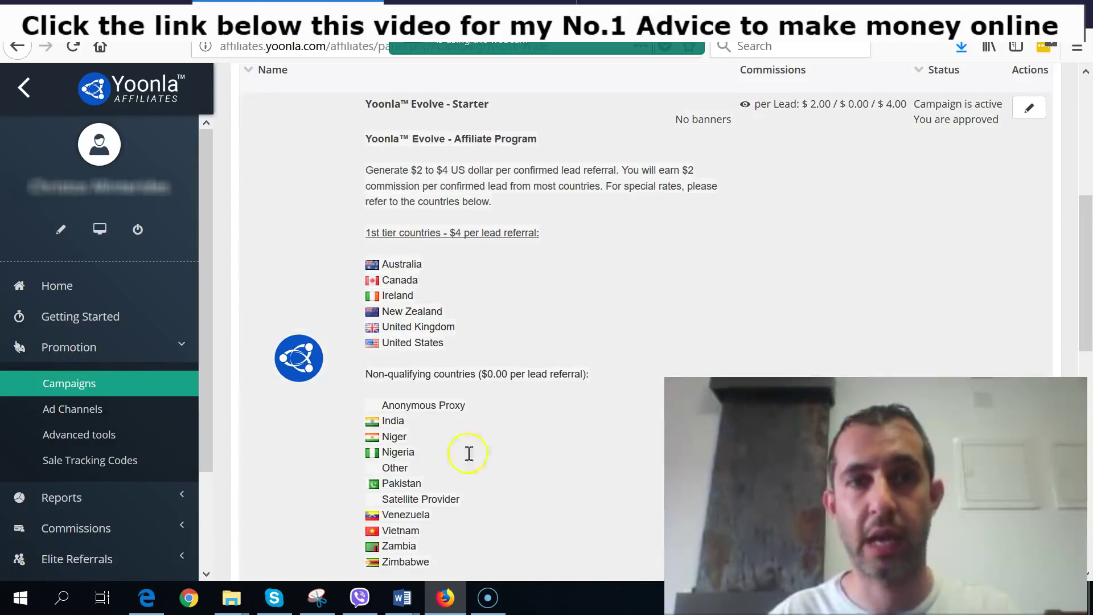
scroll(663, 388, "up", 2)
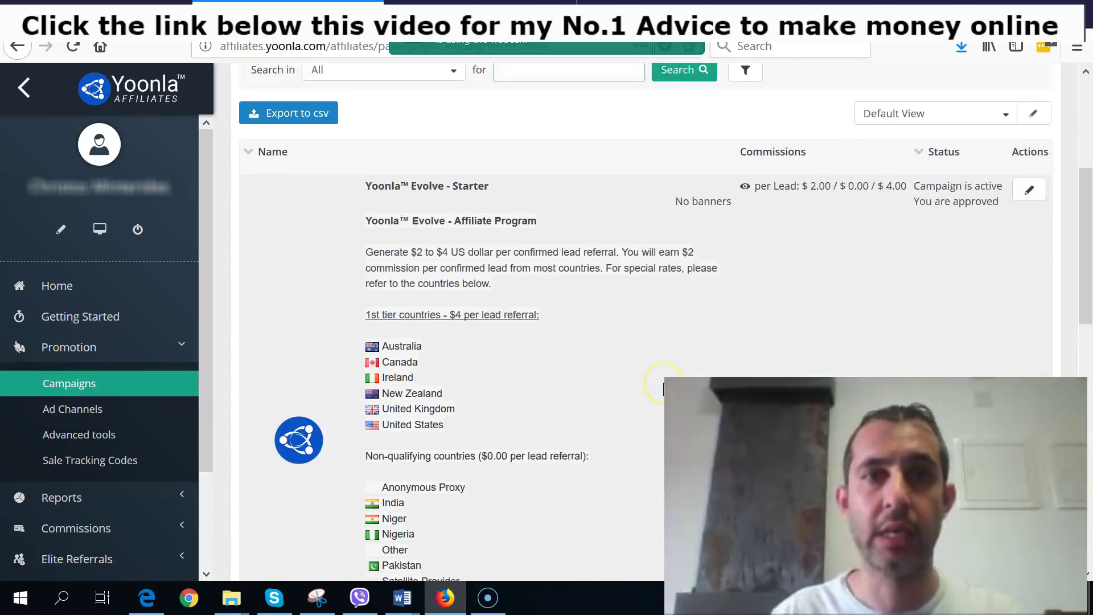
scroll(664, 388, "down", 3)
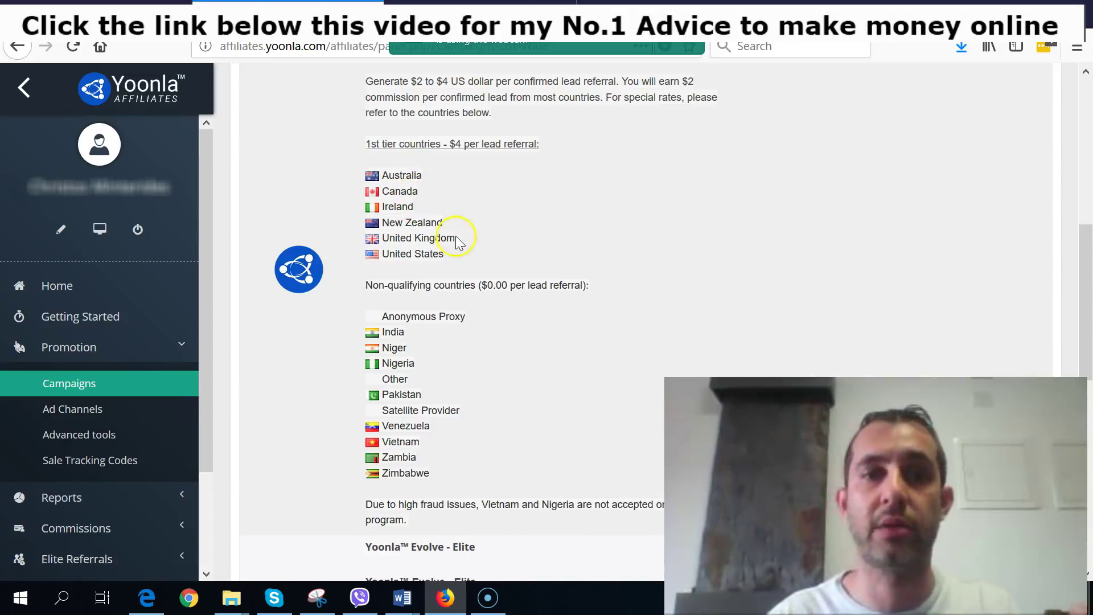
scroll(441, 259, "down", 3)
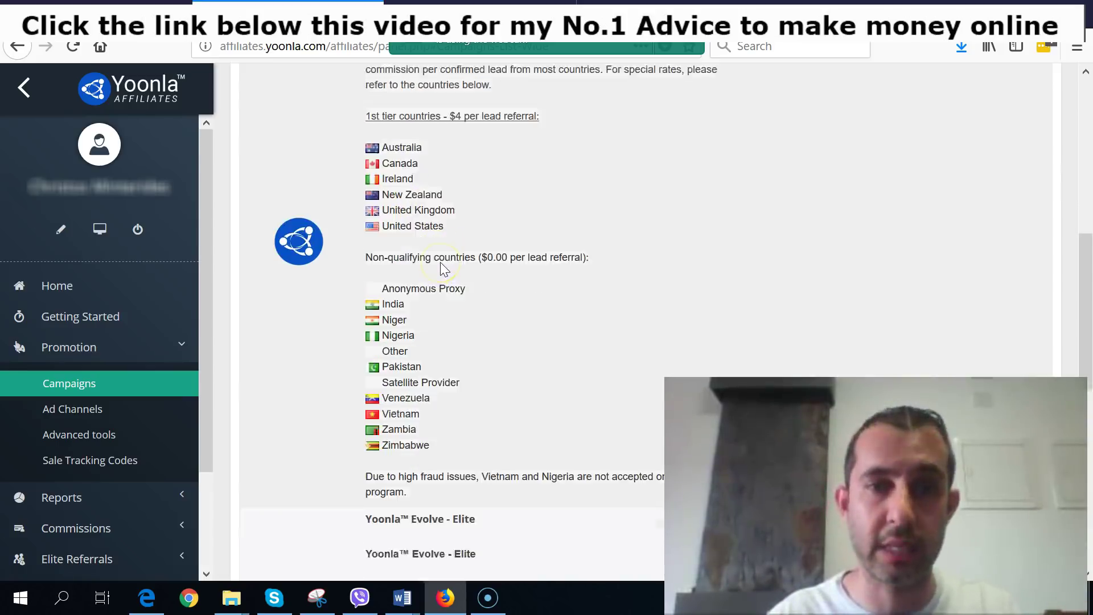
scroll(474, 232, "down", 3)
scroll(473, 232, "up", 3)
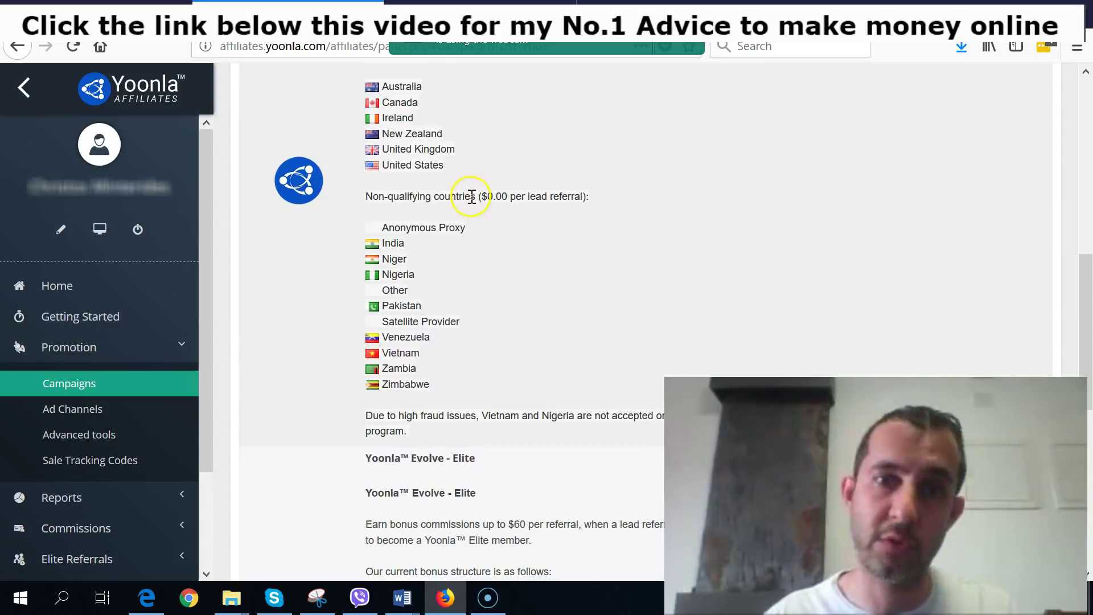
scroll(738, 234, "down", 3)
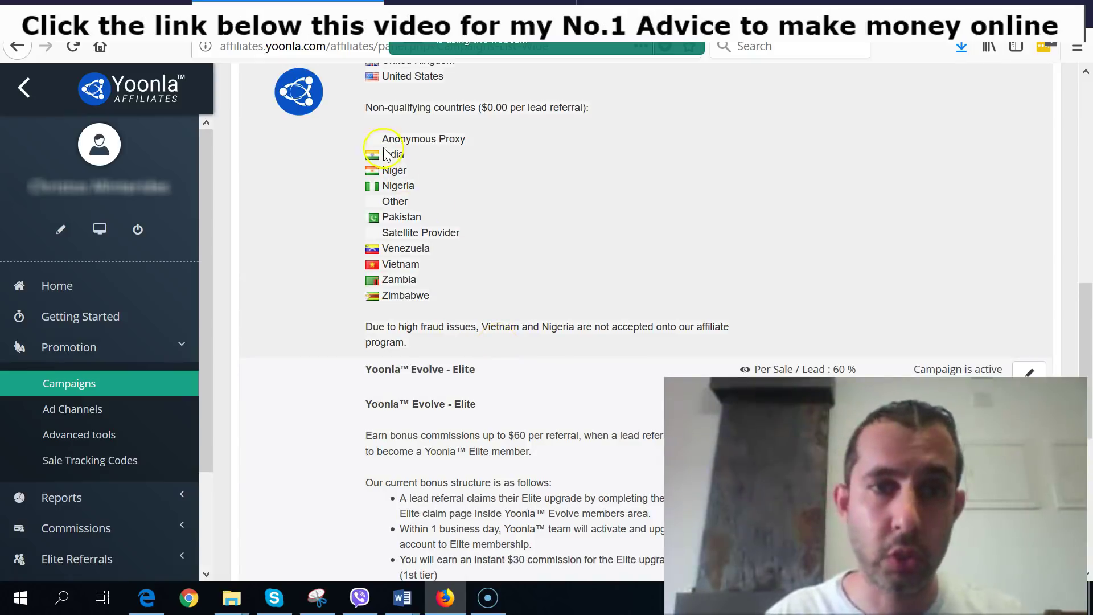
left_click_drag(384, 154, 420, 186)
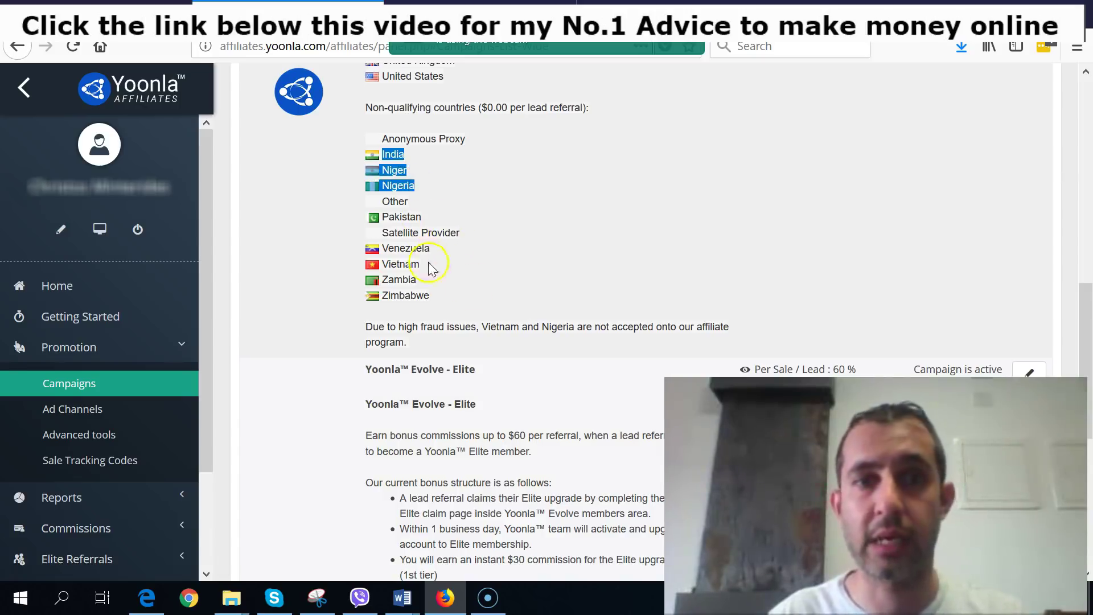
scroll(576, 329, "up", 1)
scroll(577, 335, "down", 1)
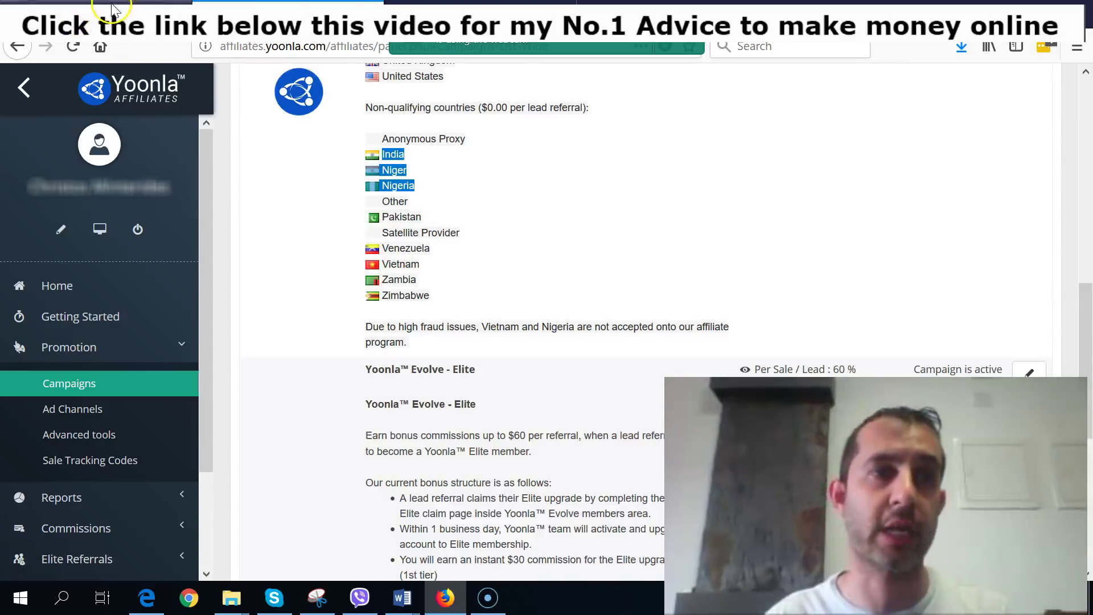
Return to the Bing Ads campaign settings and set the ad location to "Let me choose specific locations"
left_click(109, 8)
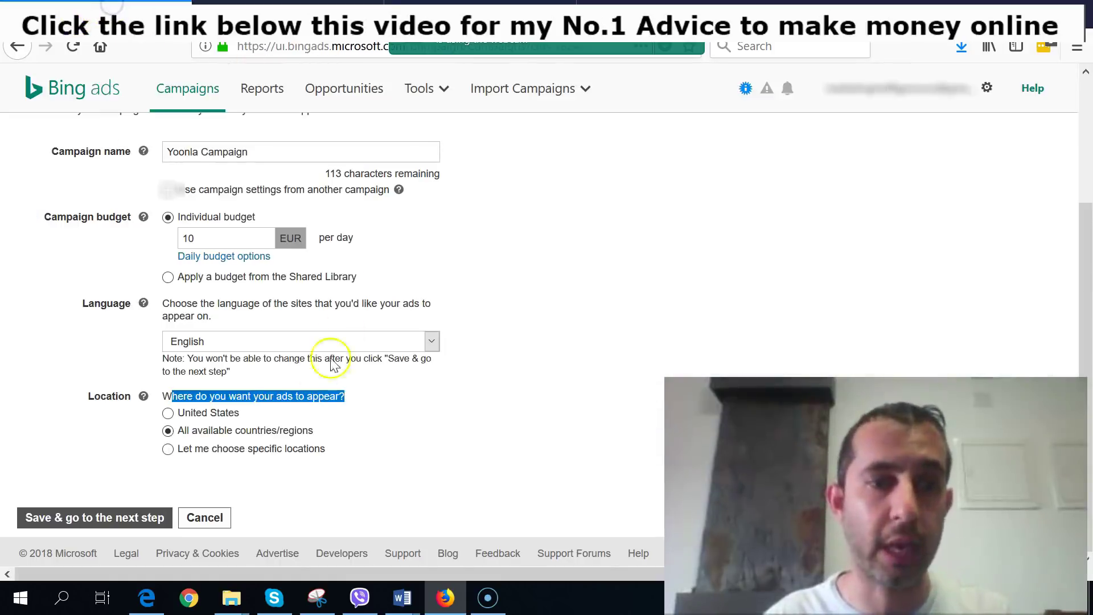
left_click(169, 449)
scroll(462, 394, "down", 3)
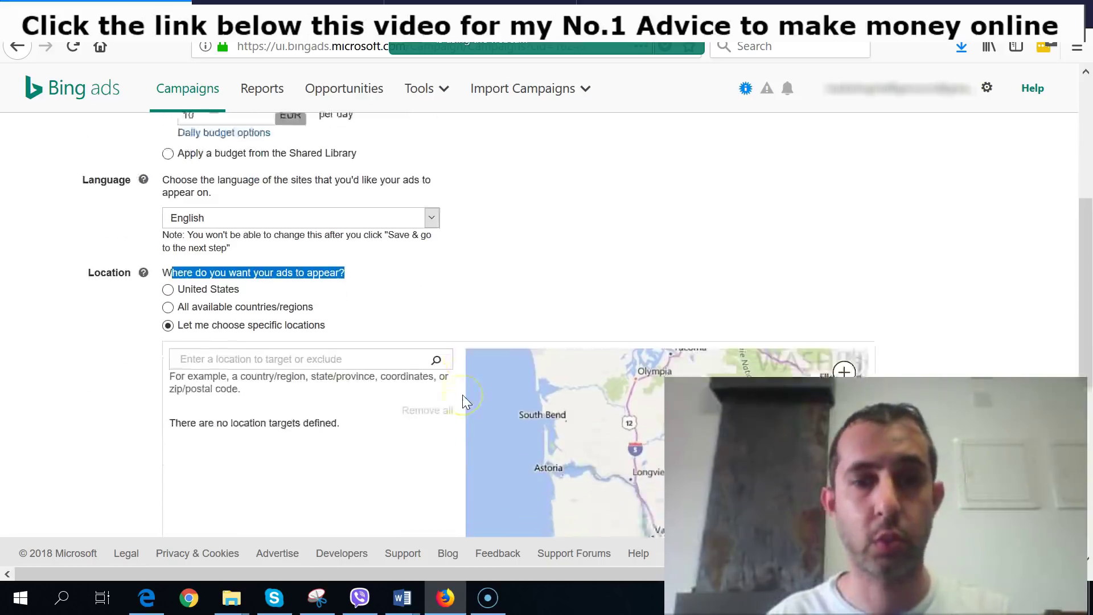
Check the non-qualifying countries on the Yoonla Affiliates page, return to Bing Ads and exclude India from the ad locations
left_click(287, 9)
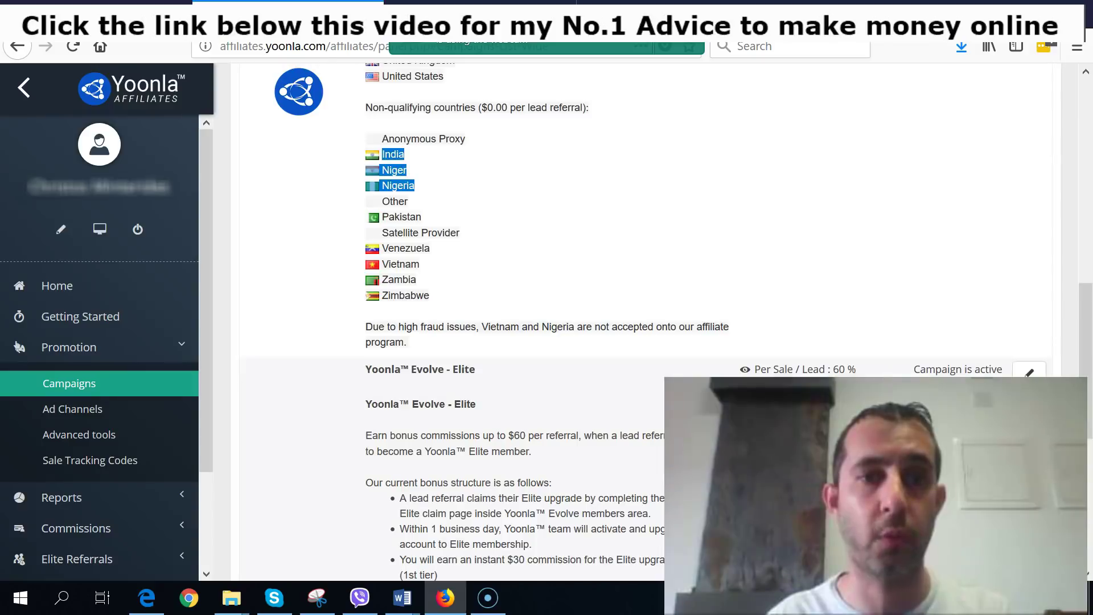
left_click(182, 9)
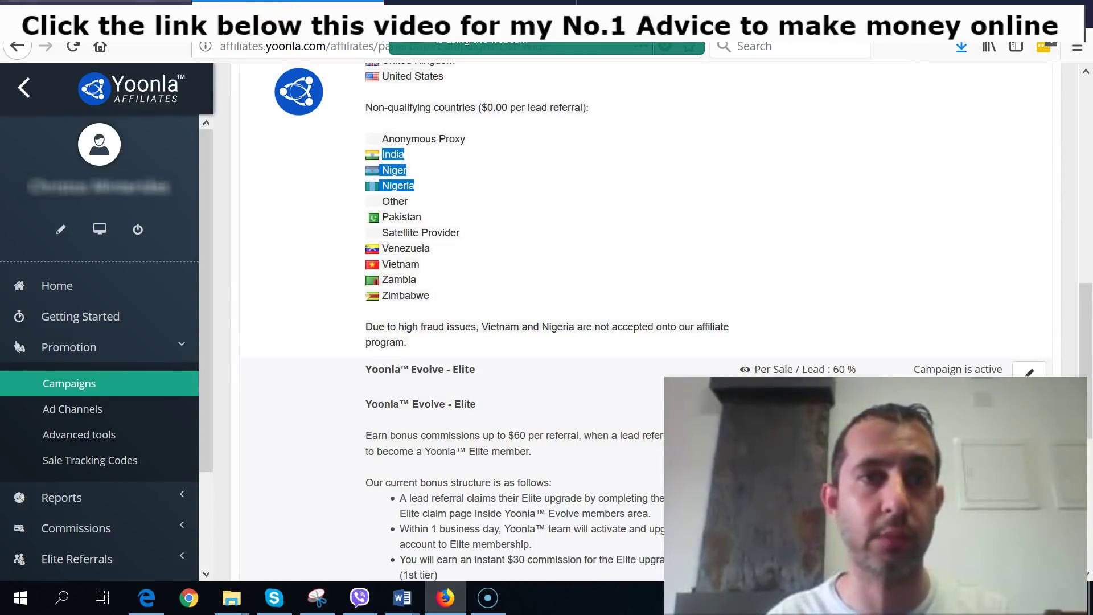
left_click(296, 289)
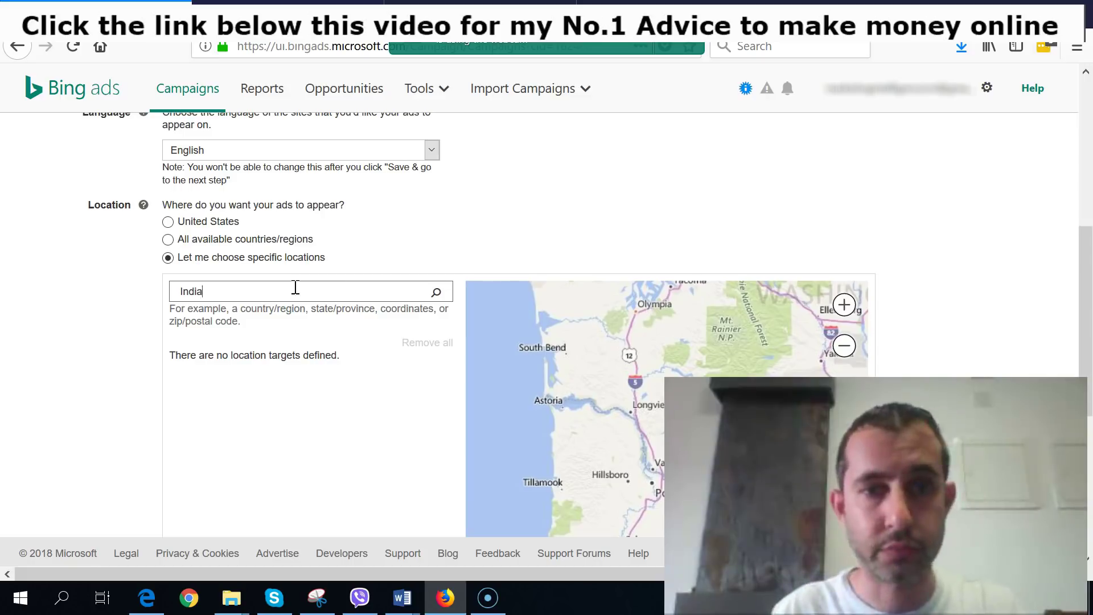
left_click(439, 294)
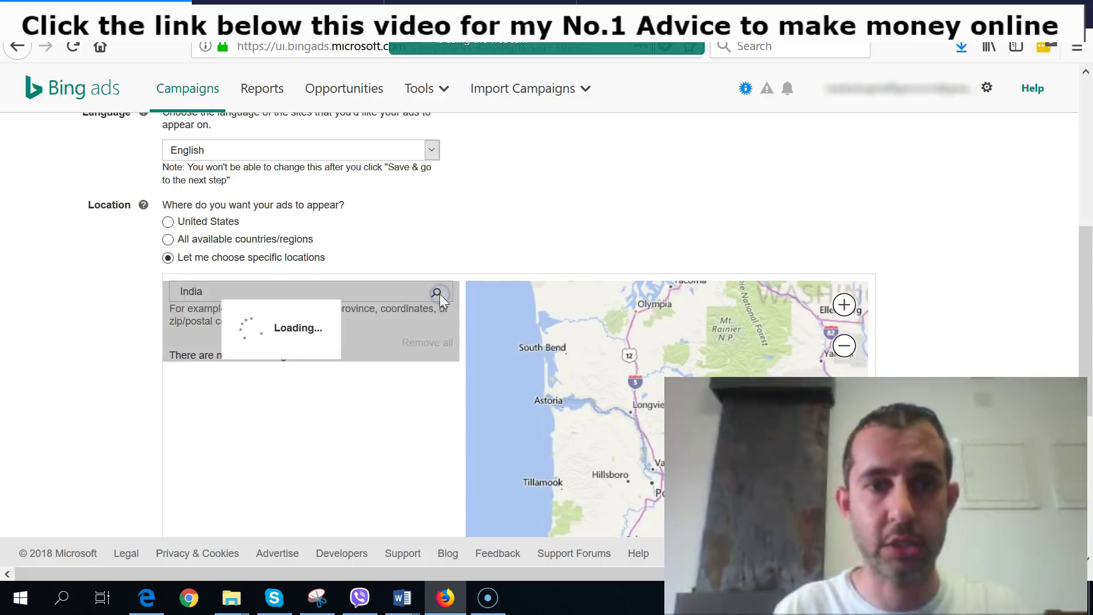
left_click(289, 320)
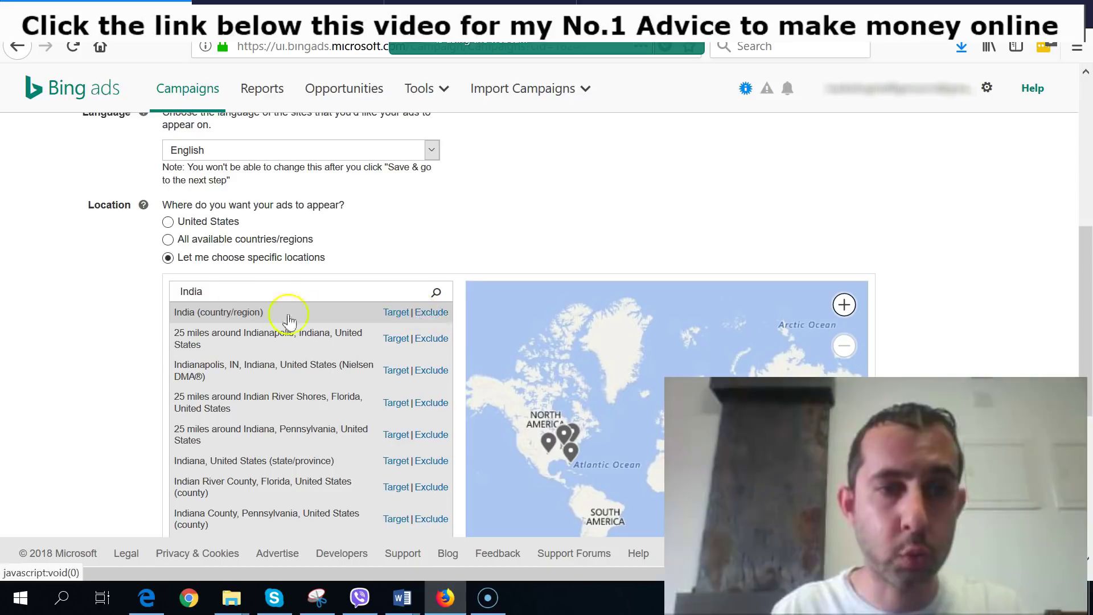
left_click(432, 314)
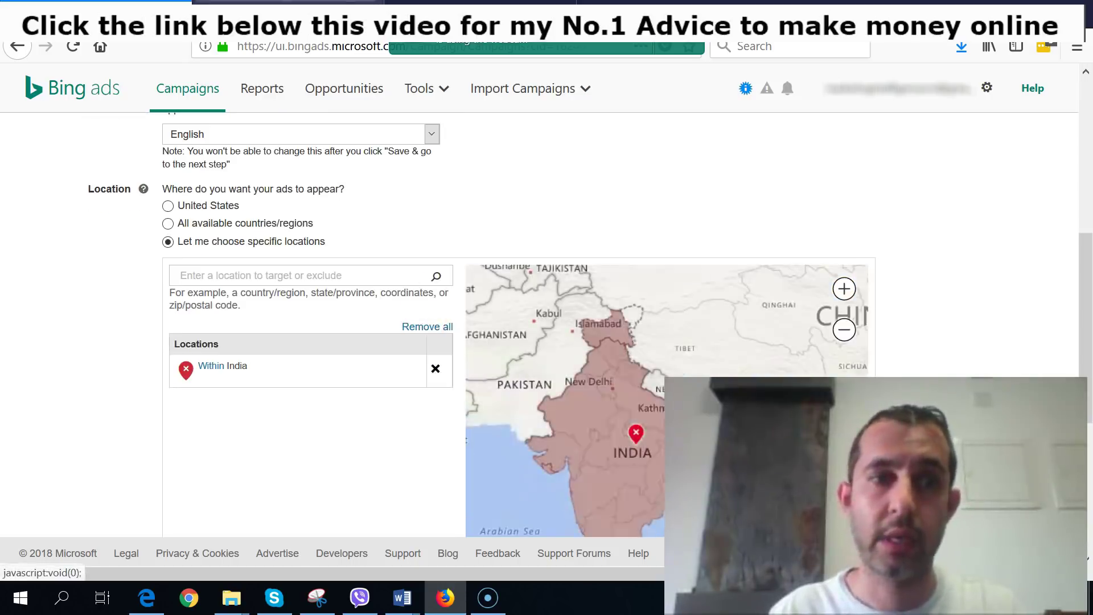
Consult the non-qualifying countries list again and exclude Nigeria (country/region) from the campaign's locations
left_click(246, 11)
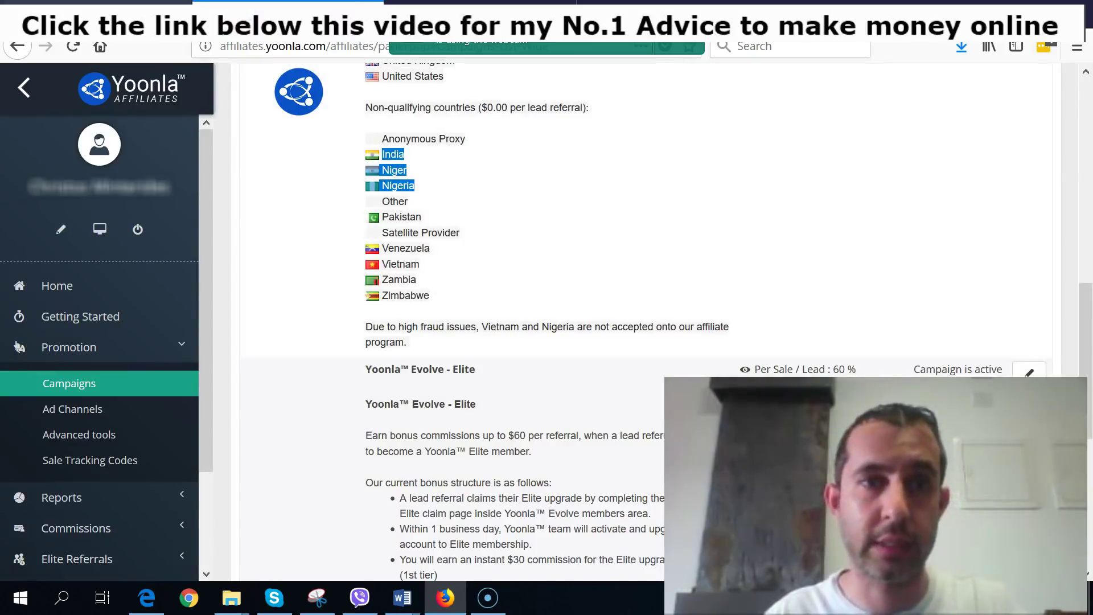
key("ctrl+shift+Tab")
left_click(282, 277)
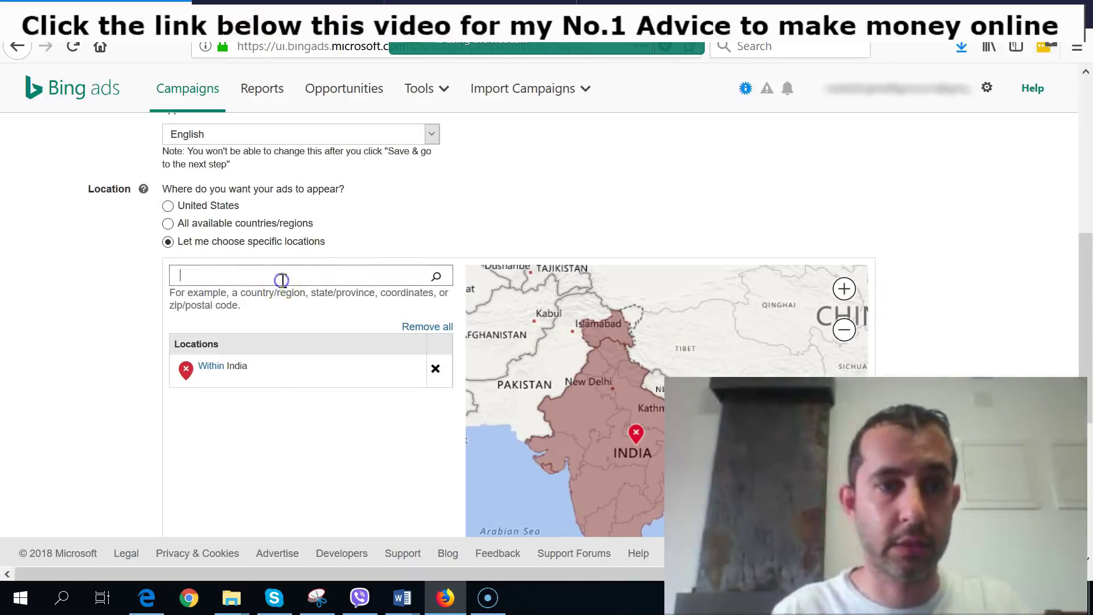
type("Nigeria")
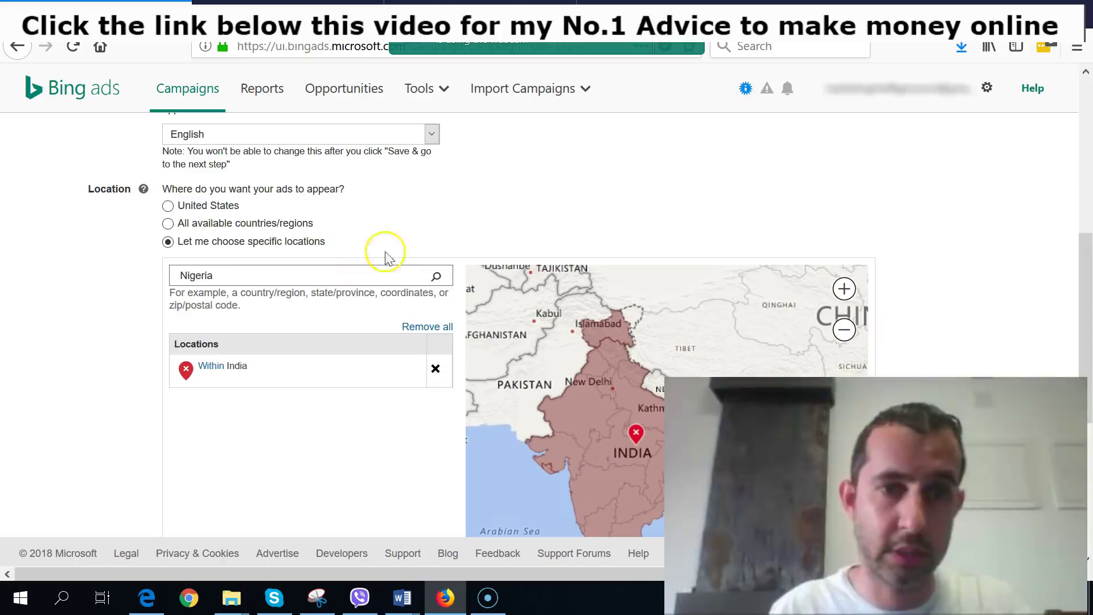
left_click(439, 278)
left_click(439, 358)
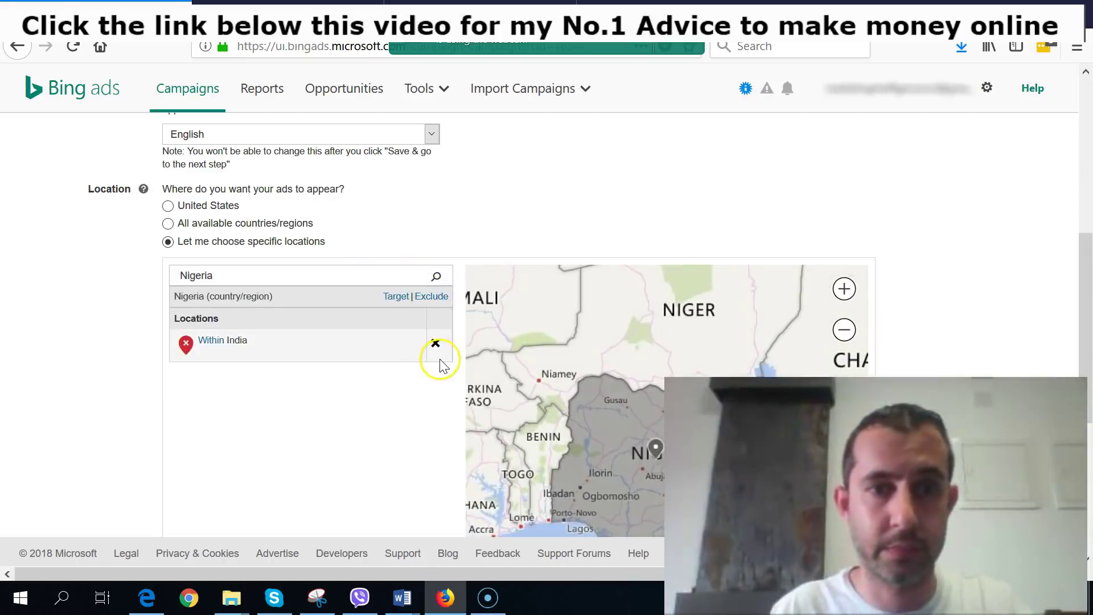
left_click(439, 296)
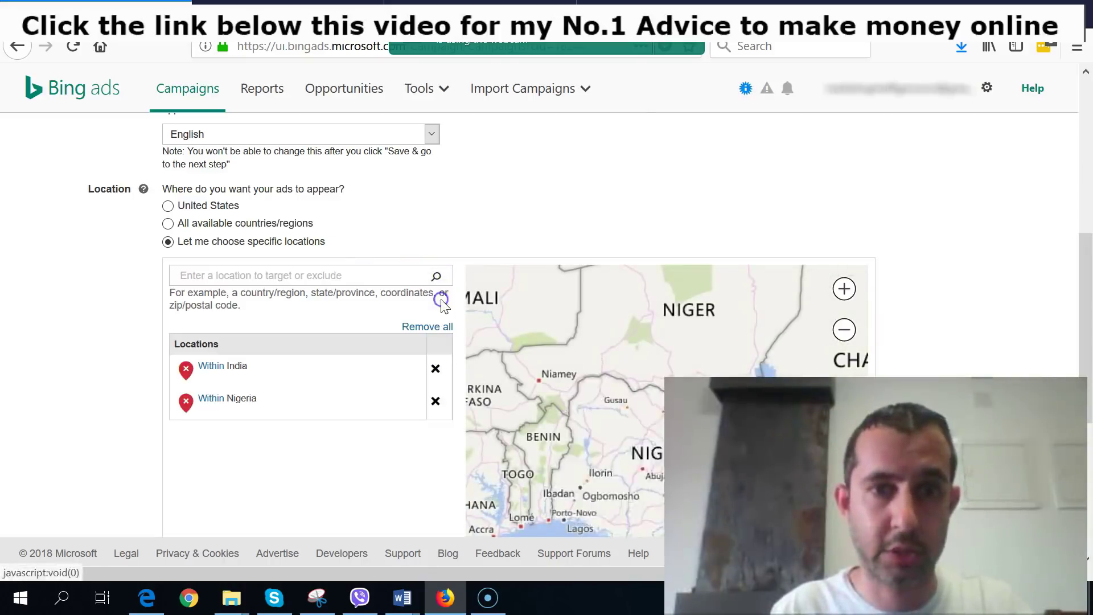
Compare the campaign's excluded locations with the non-qualifying countries listed on the Yoonla Affiliates page
left_click(291, 11)
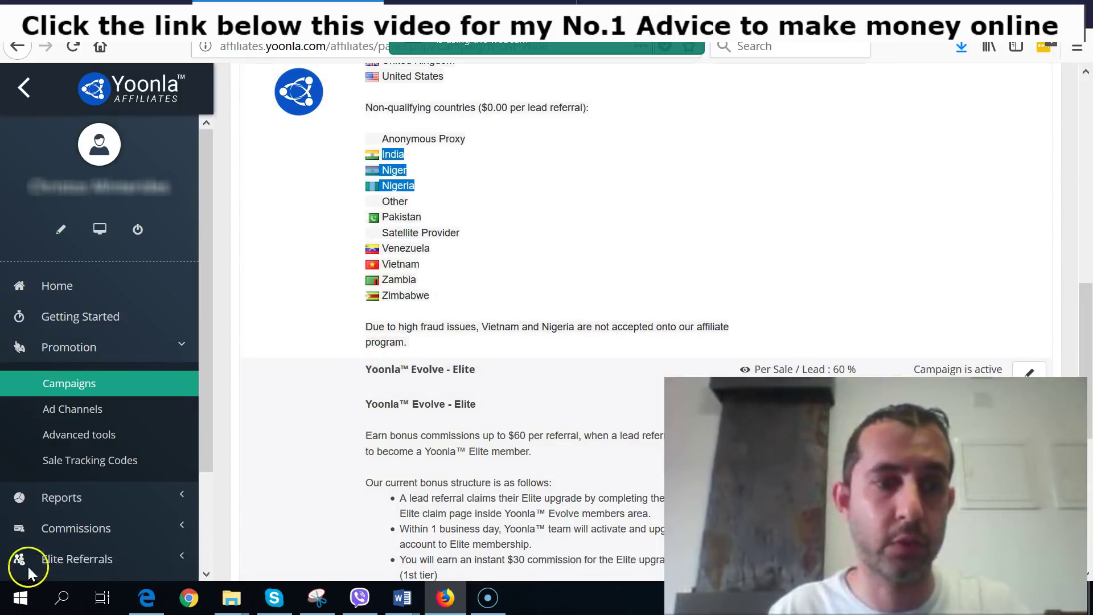
key("ctrl+shift+Tab")
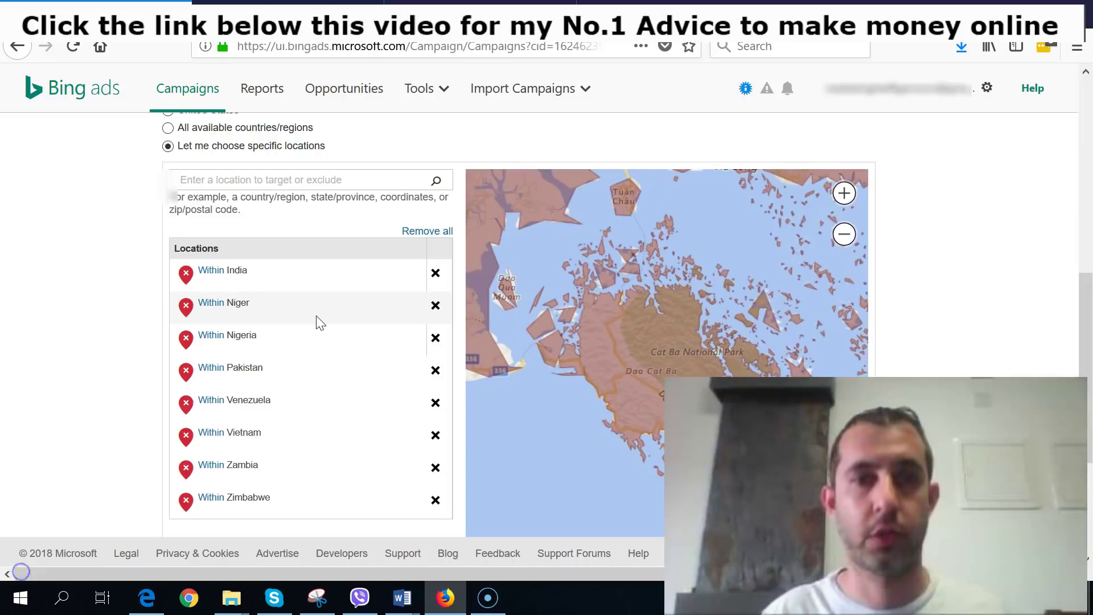
left_click(316, 263)
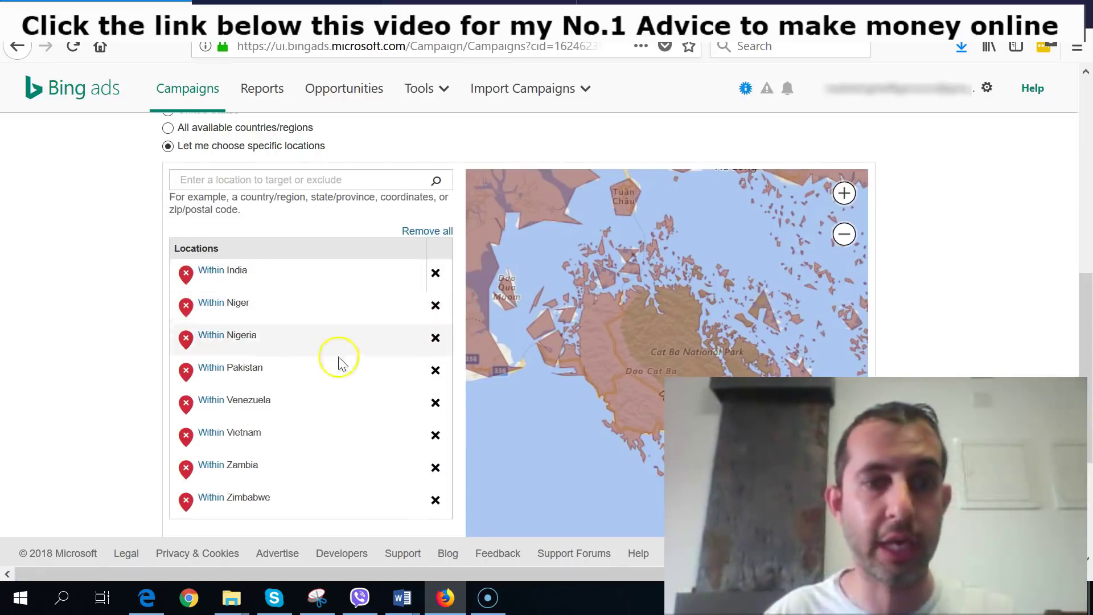
scroll(443, 470, "down", 3)
scroll(433, 444, "up", 5)
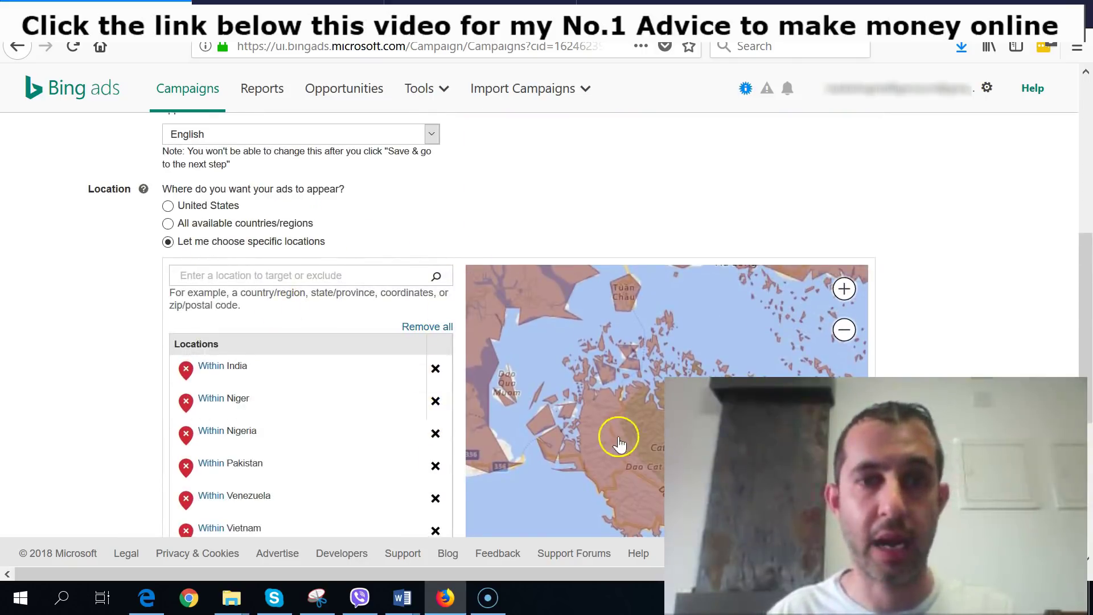
scroll(278, 320, "down", 2)
scroll(279, 319, "down", 5)
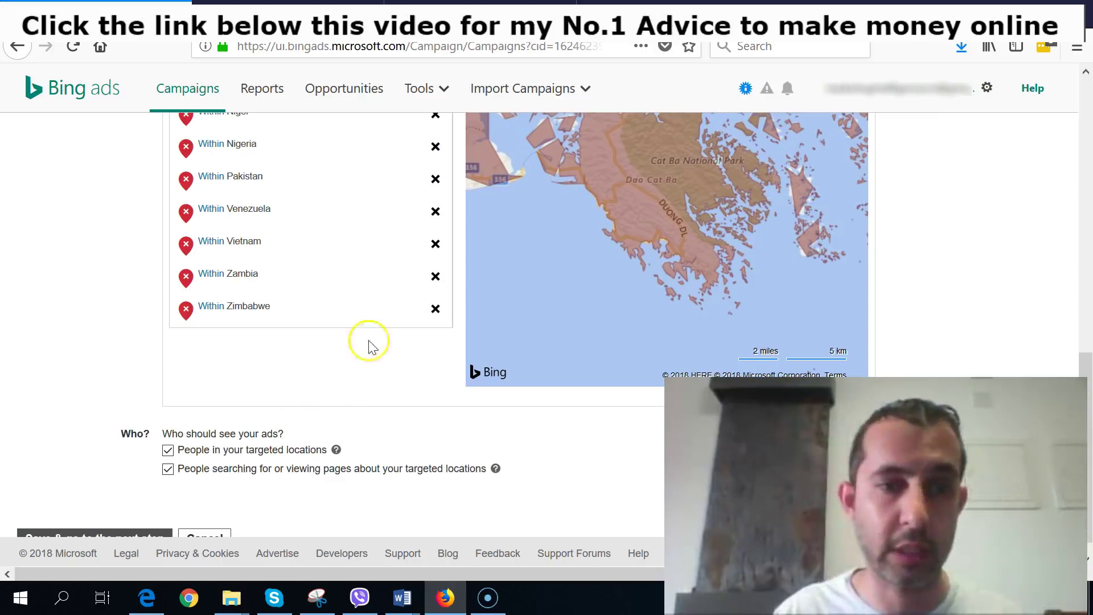
scroll(364, 342, "up", 4)
left_click(316, 20)
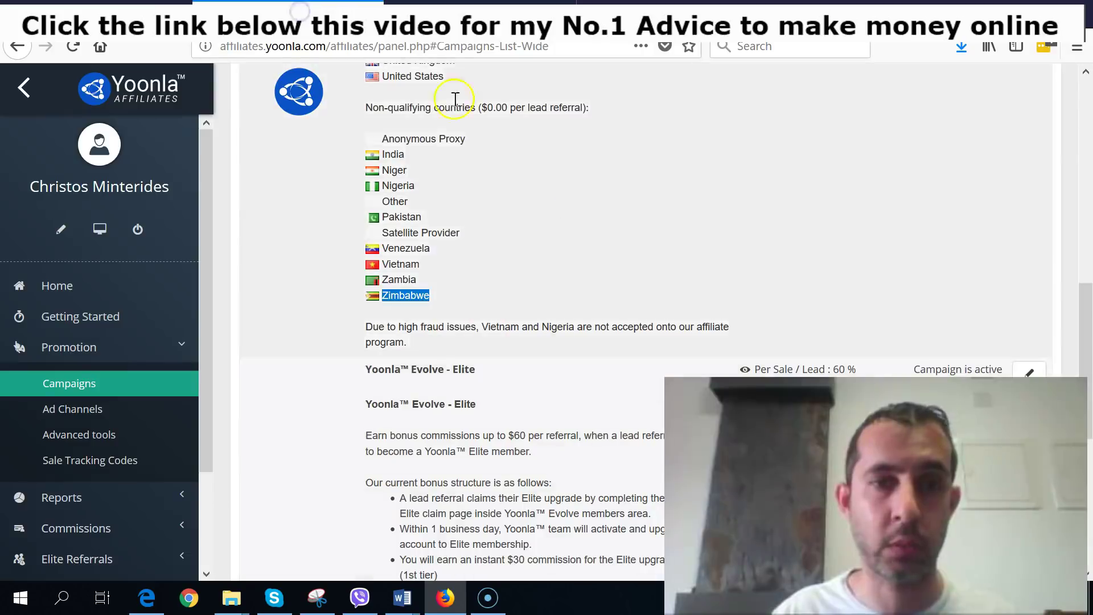
left_click(162, 15)
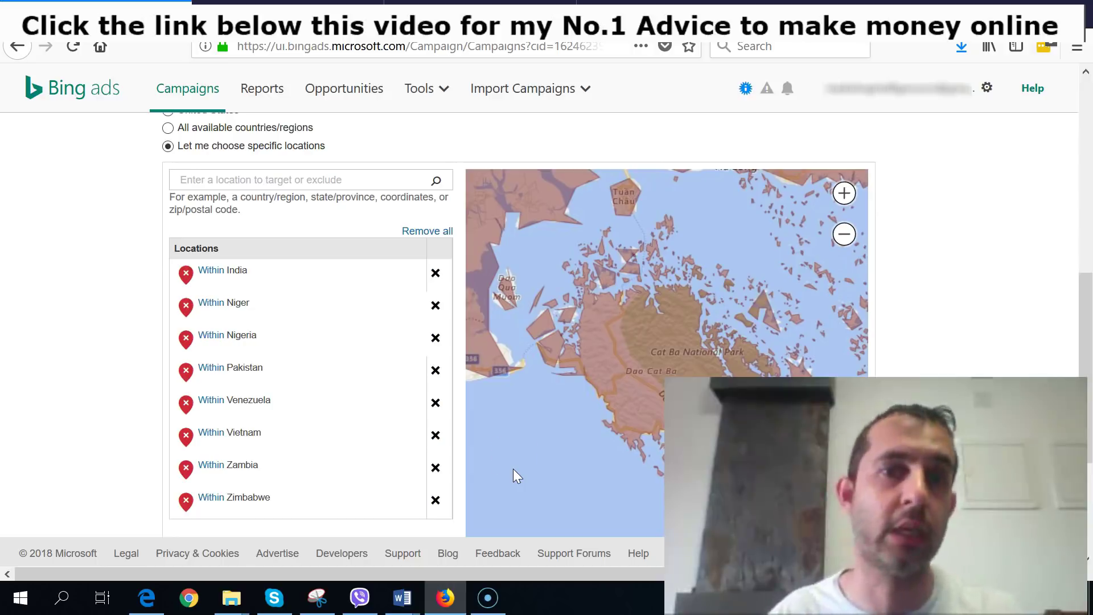
Show ads only to people in the targeted locations, excluding people searching for or viewing pages about them, and save the campaign settings
scroll(514, 447, "down", 3)
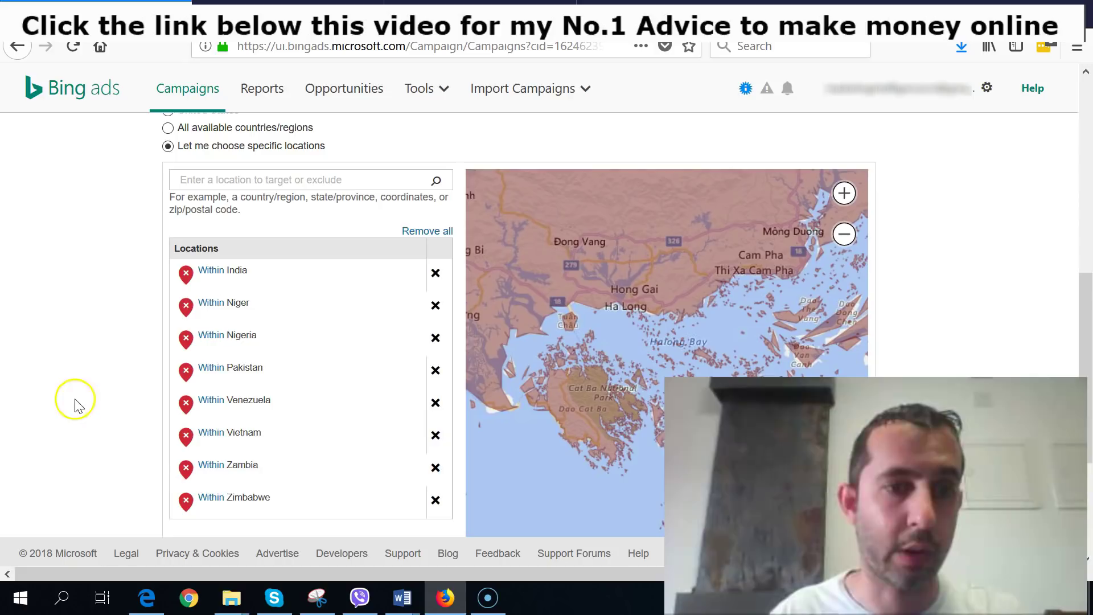
scroll(82, 424, "down", 3)
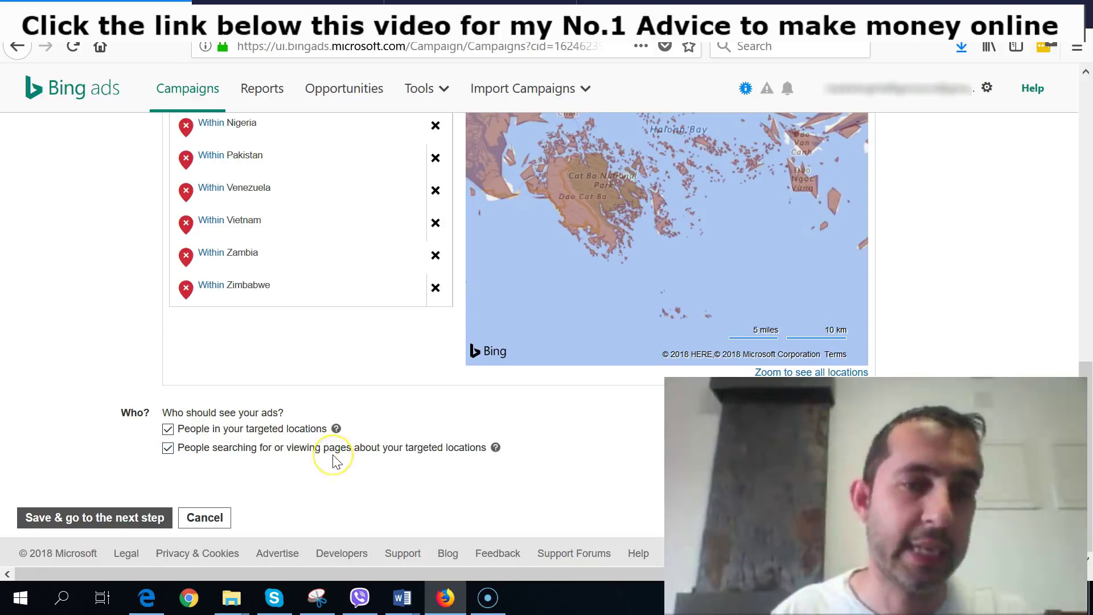
left_click(169, 451)
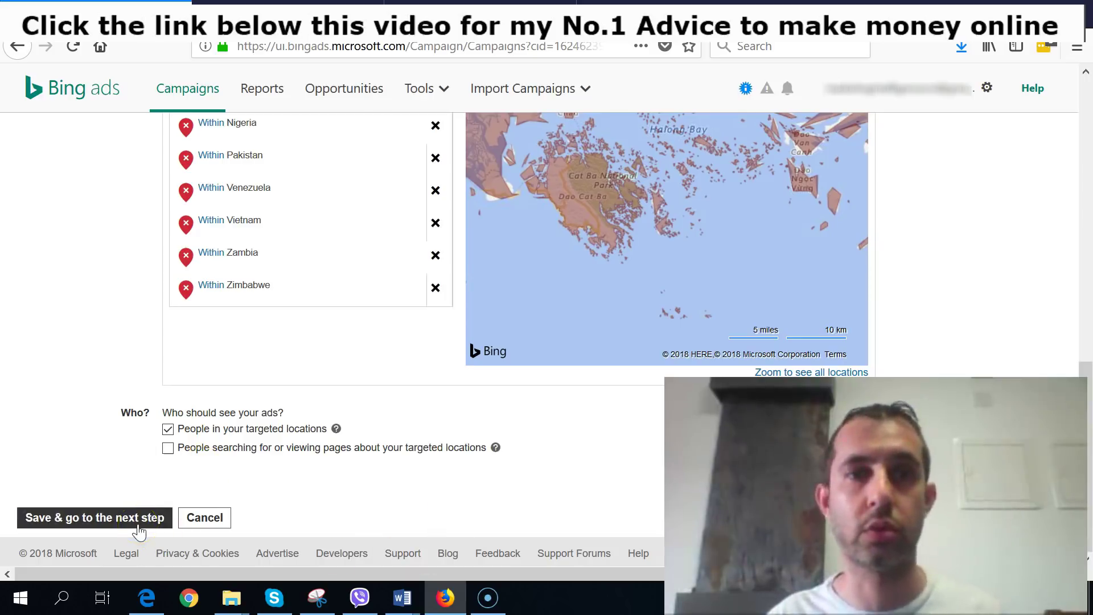
left_click(104, 521)
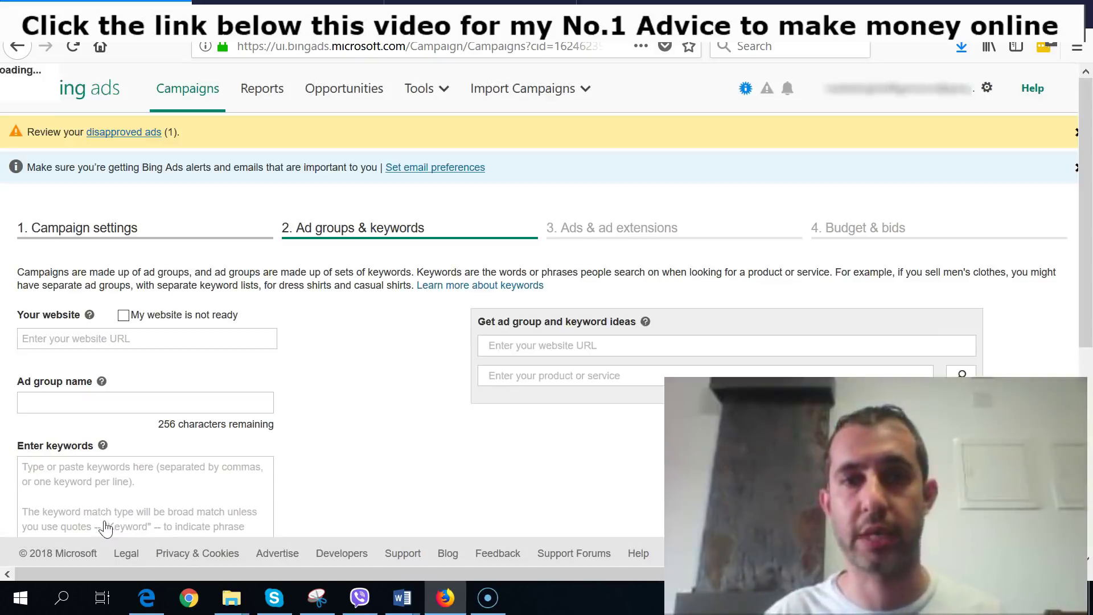
Name the ad group "Yoonla Campain Group"
scroll(368, 419, "down", 3)
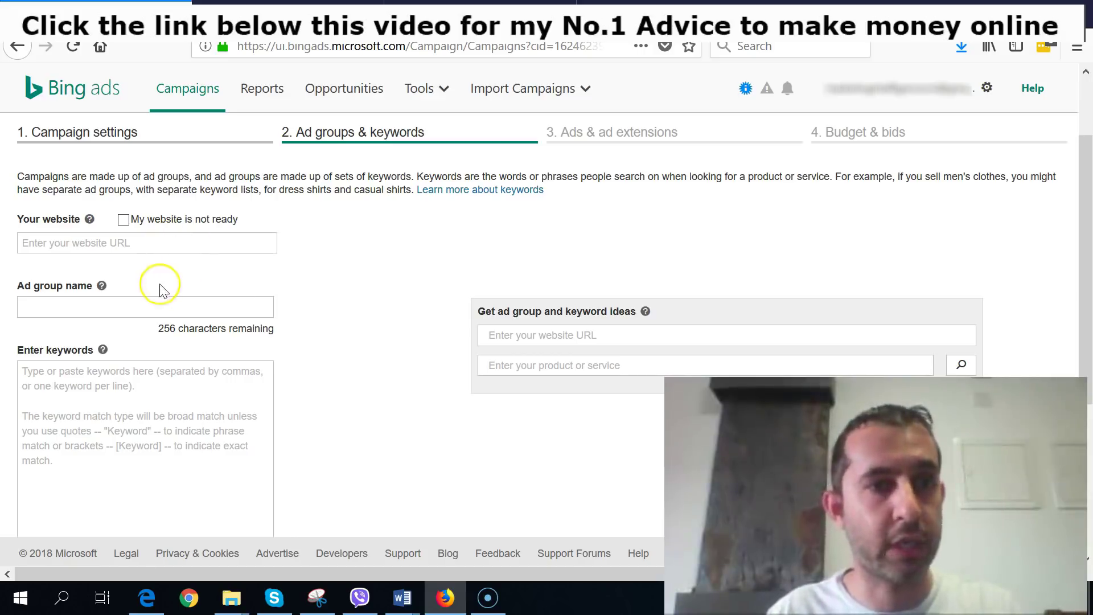
left_click(146, 305)
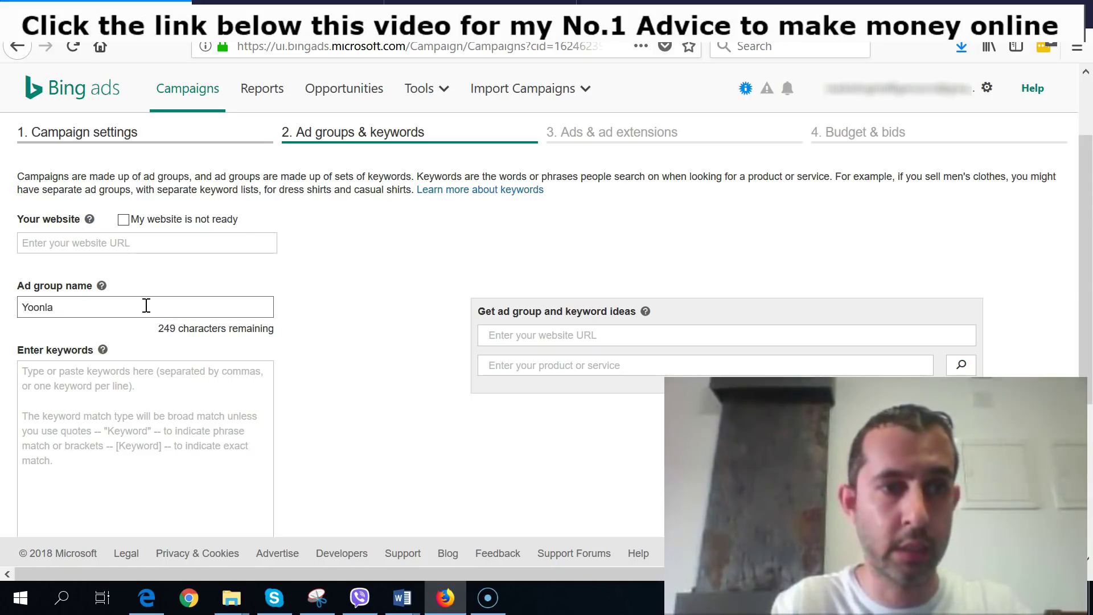
type("mpa")
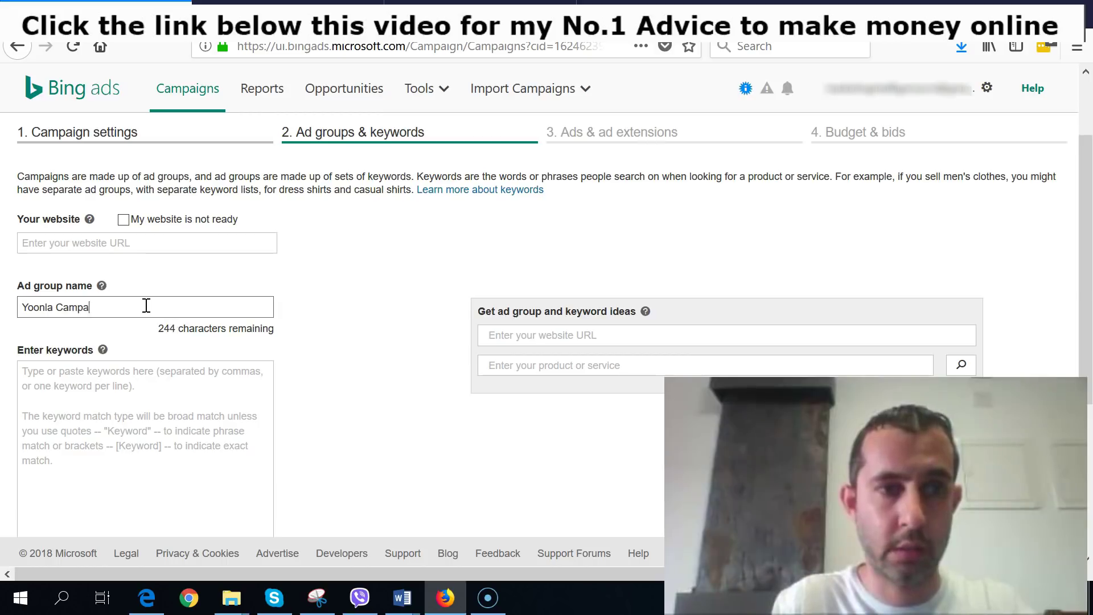
type("in Group")
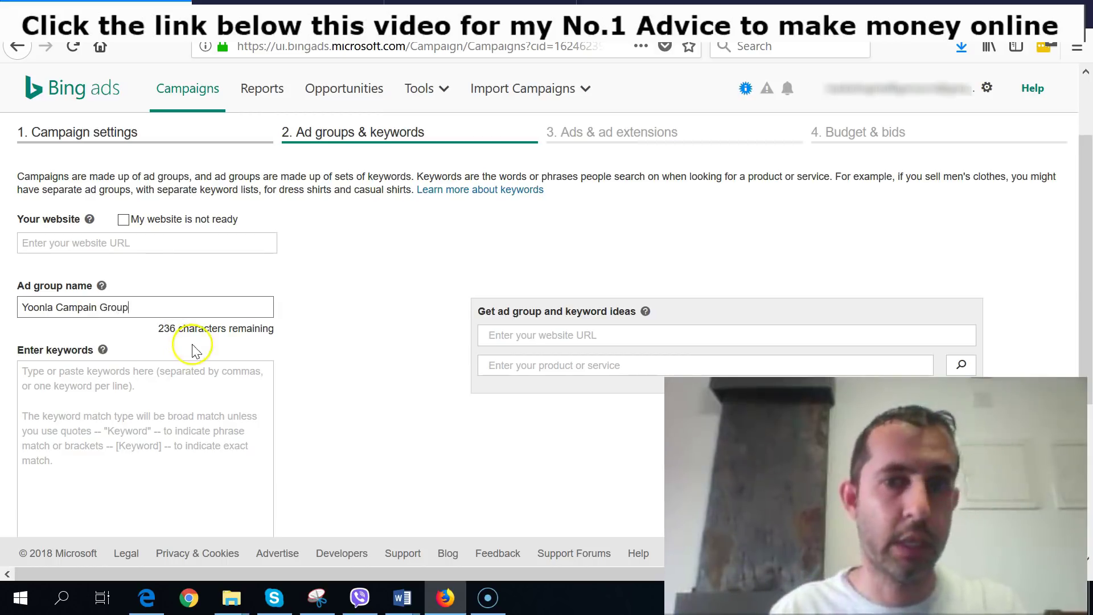
Enter "Make Money Online" as a keyword for the Yoonla ad group
scroll(194, 345, "down", 2)
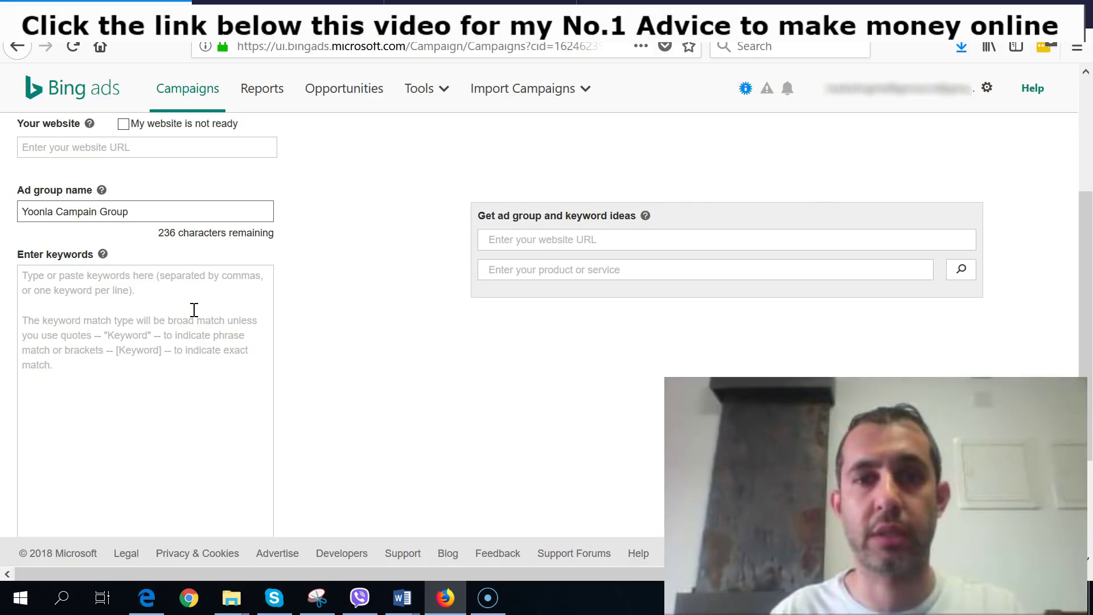
left_click(194, 309)
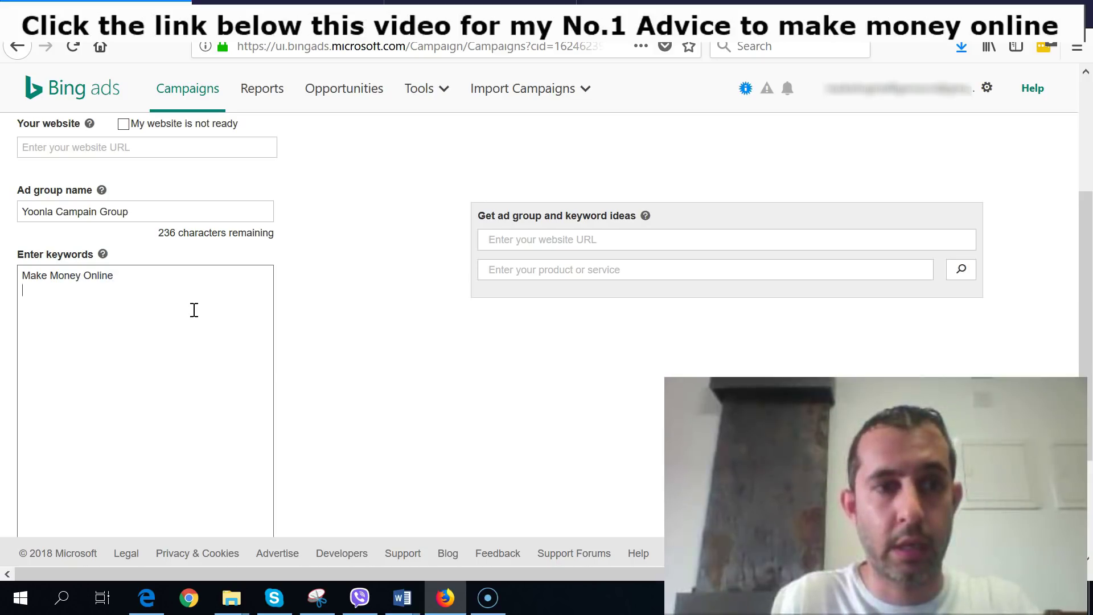
key("Return")
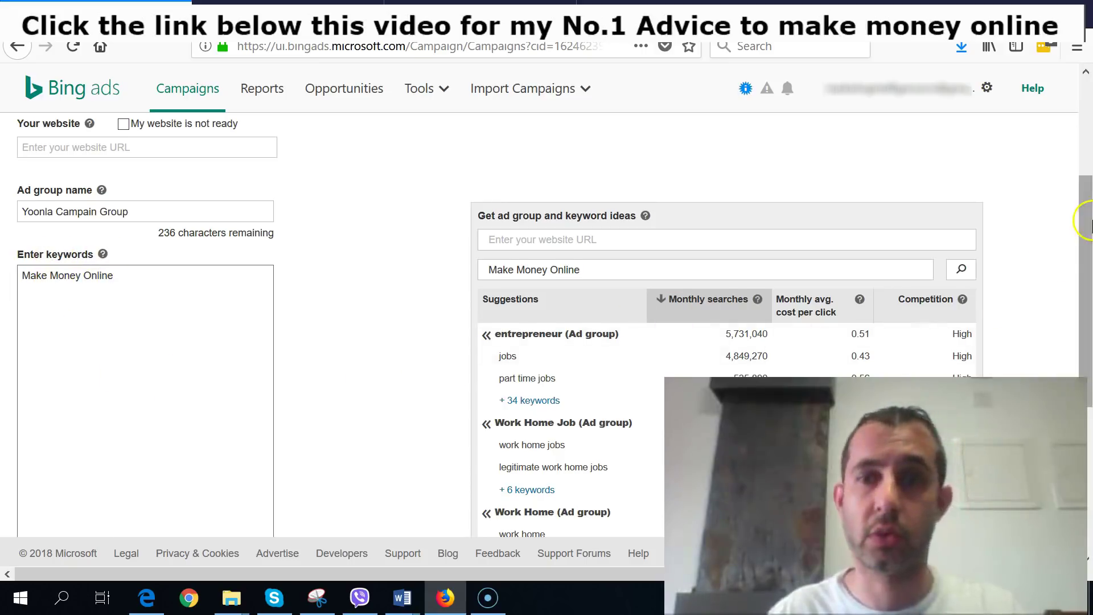
Review the search volume, cost and competition of the keyword suggestions and add the suggested "Work Home Job" ad group with its keywords
scroll(1087, 239, "down", 3)
left_click_drag(1088, 239, 1087, 271)
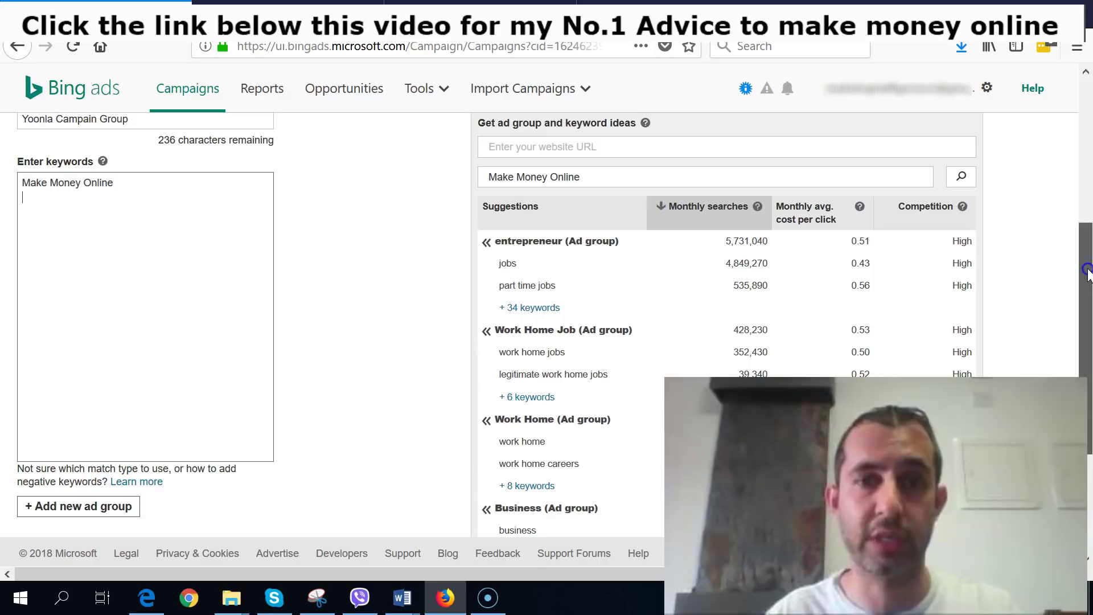
left_click(717, 266)
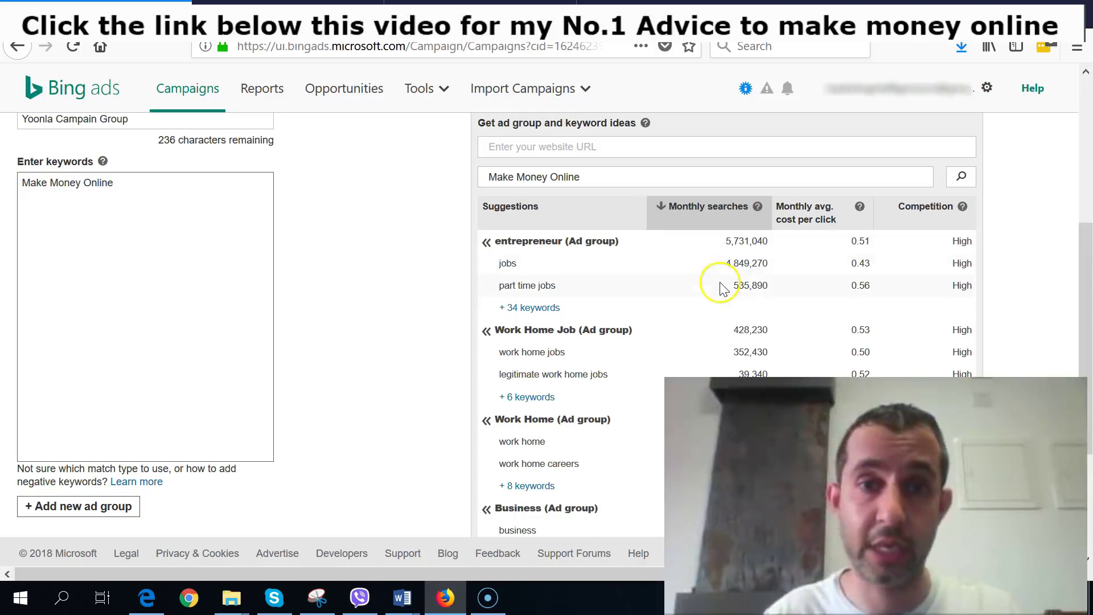
left_click(649, 273)
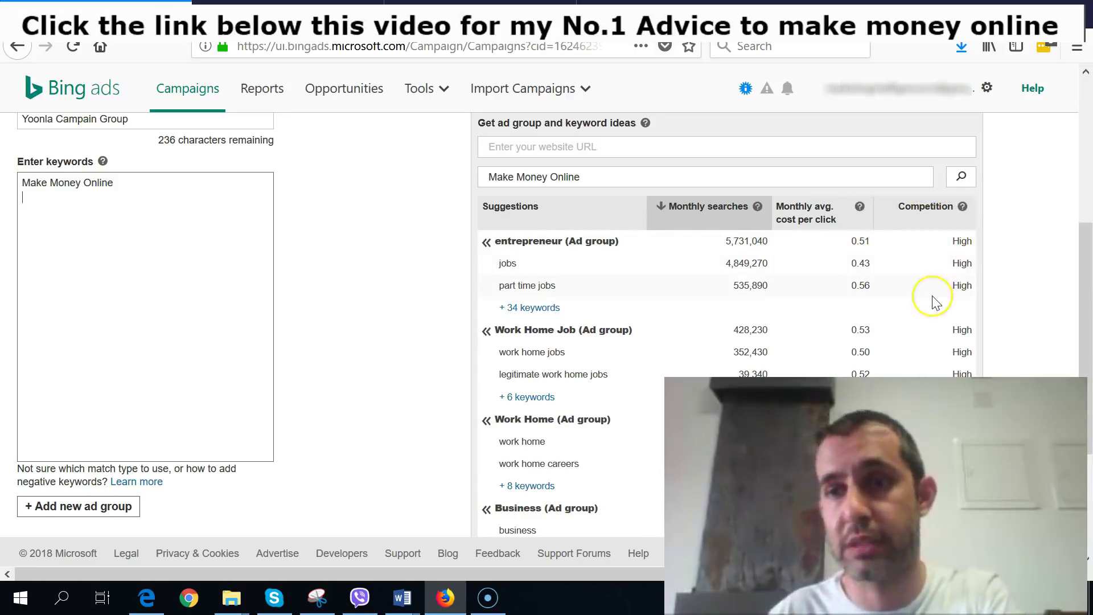
scroll(932, 296, "down", 3)
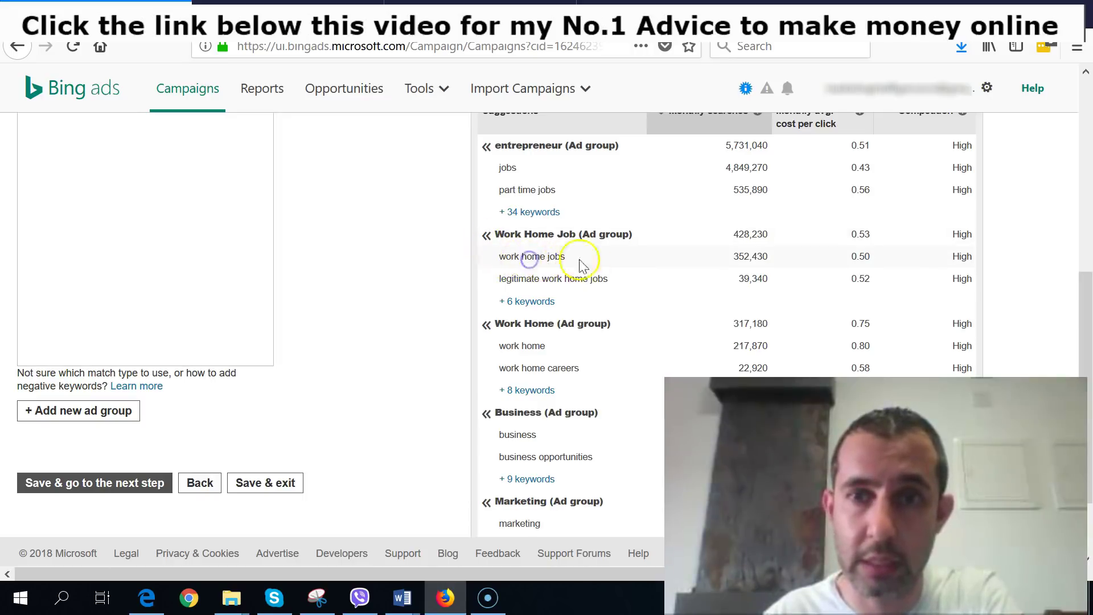
left_click(487, 236)
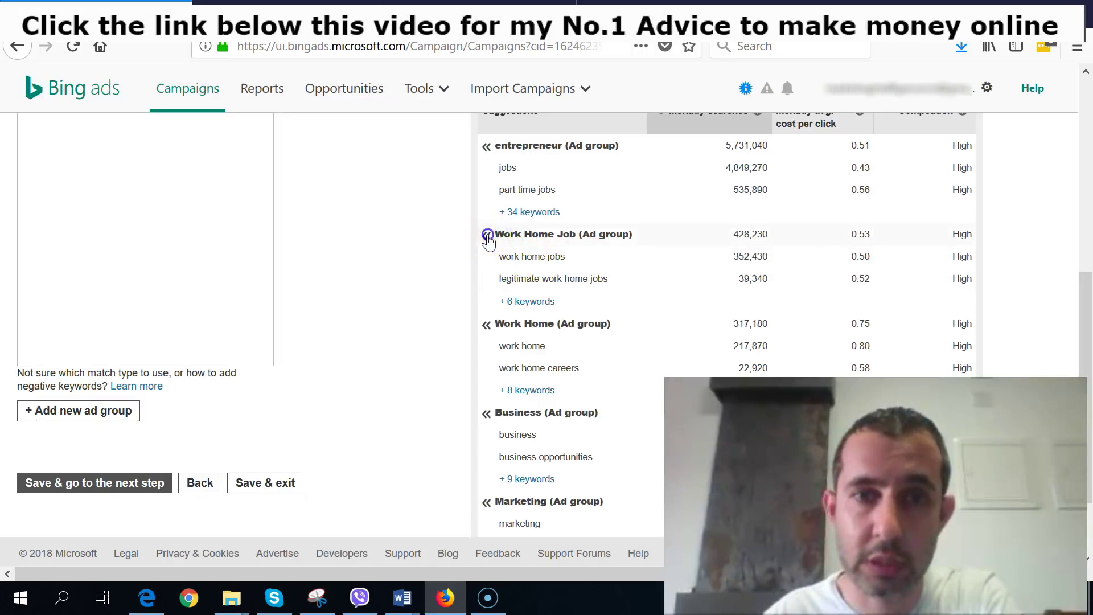
scroll(492, 262, "up", 2)
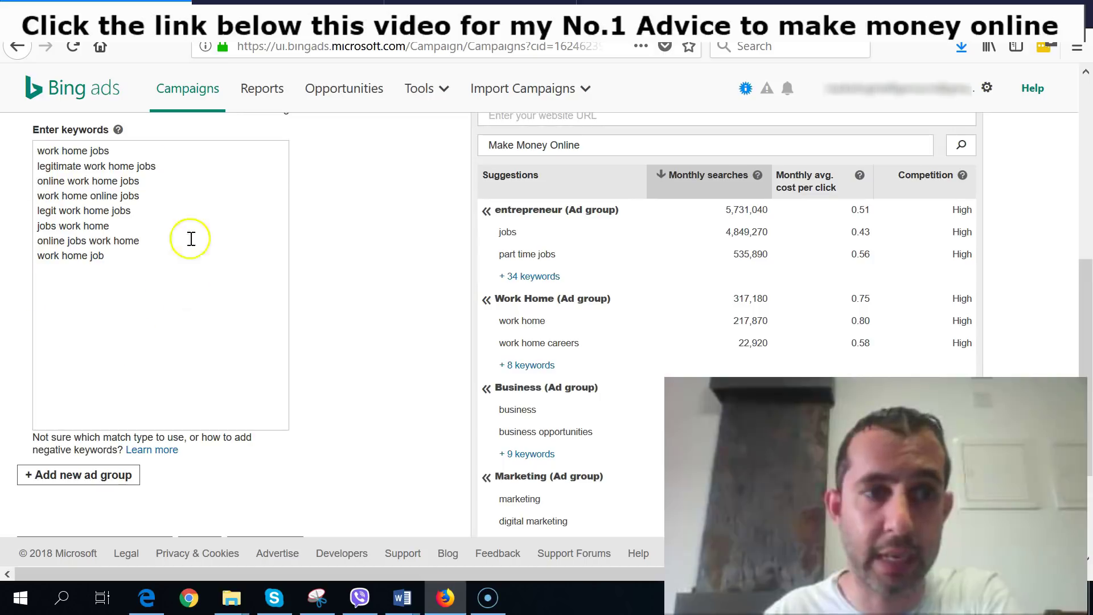
Add the suggested "Work Home" ad group with its keywords to the campaign
left_click(136, 165)
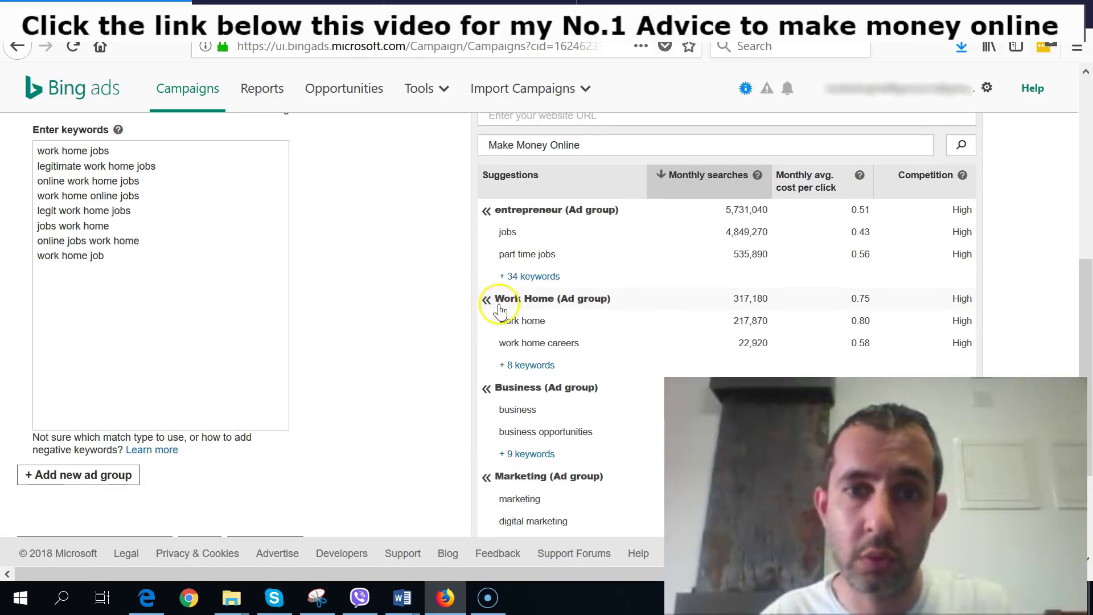
scroll(587, 325, "down", 3)
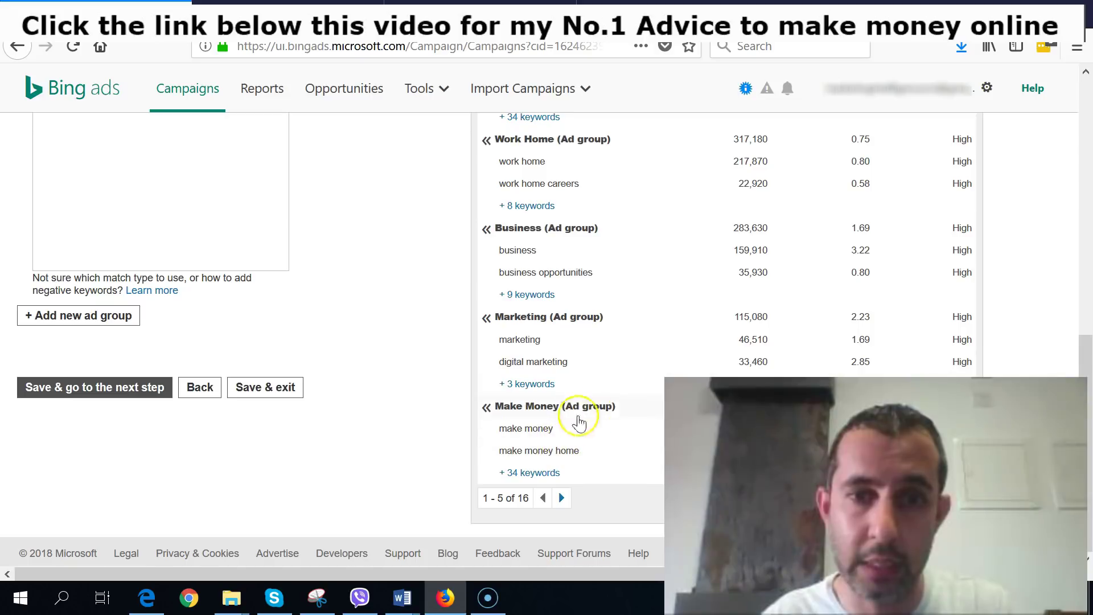
scroll(599, 416, "up", 2)
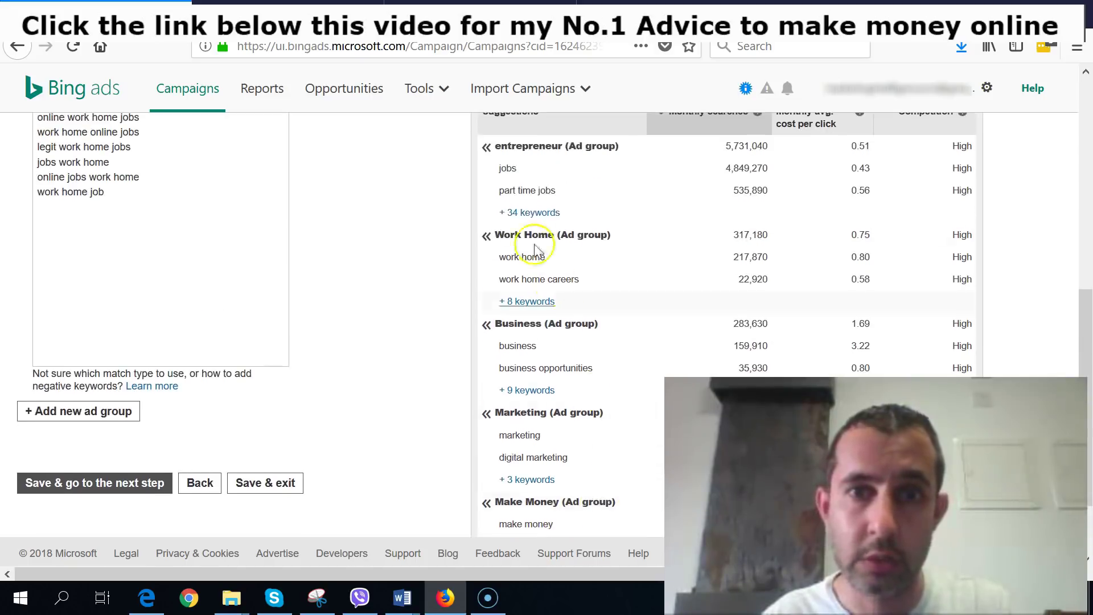
left_click(487, 238)
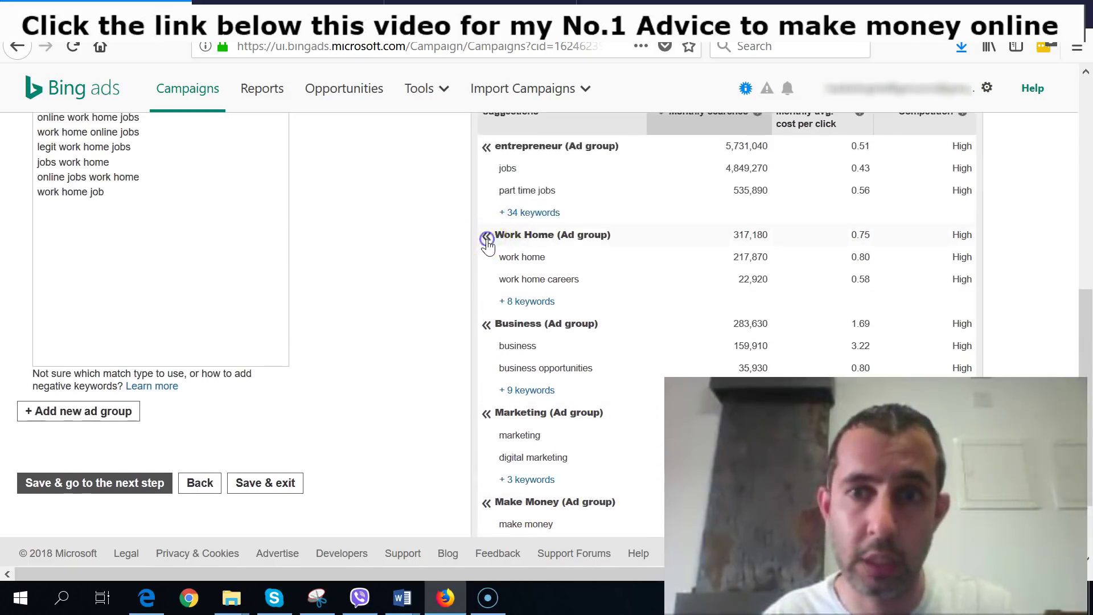
scroll(488, 245, "up", 1)
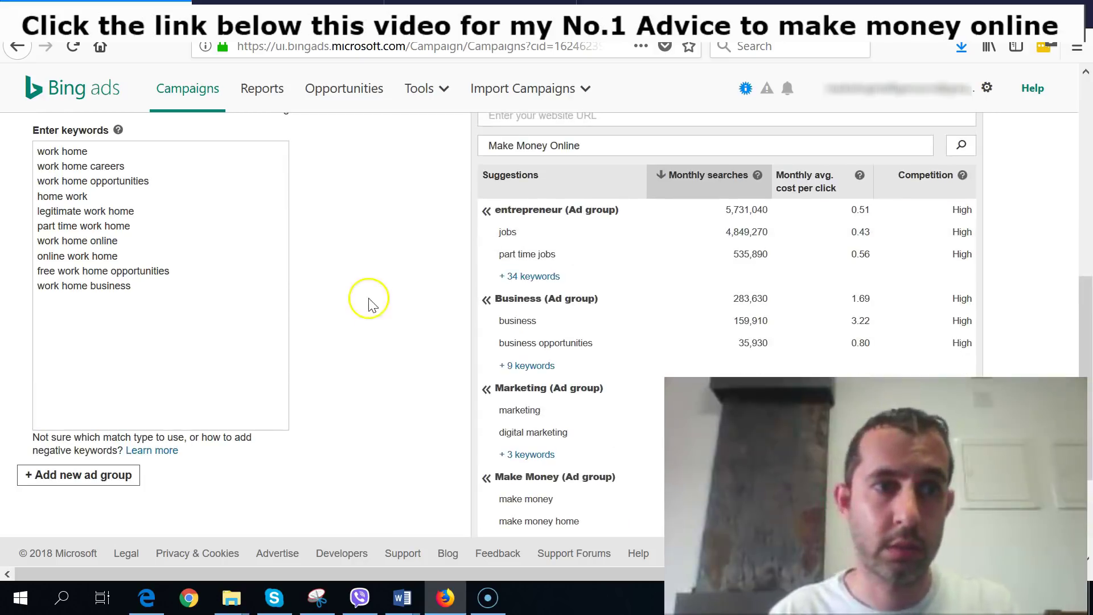
Check the keywords of the Work Home ad group, then save the ad groups and continue to the ads and ad extensions
scroll(375, 345, "down", 3)
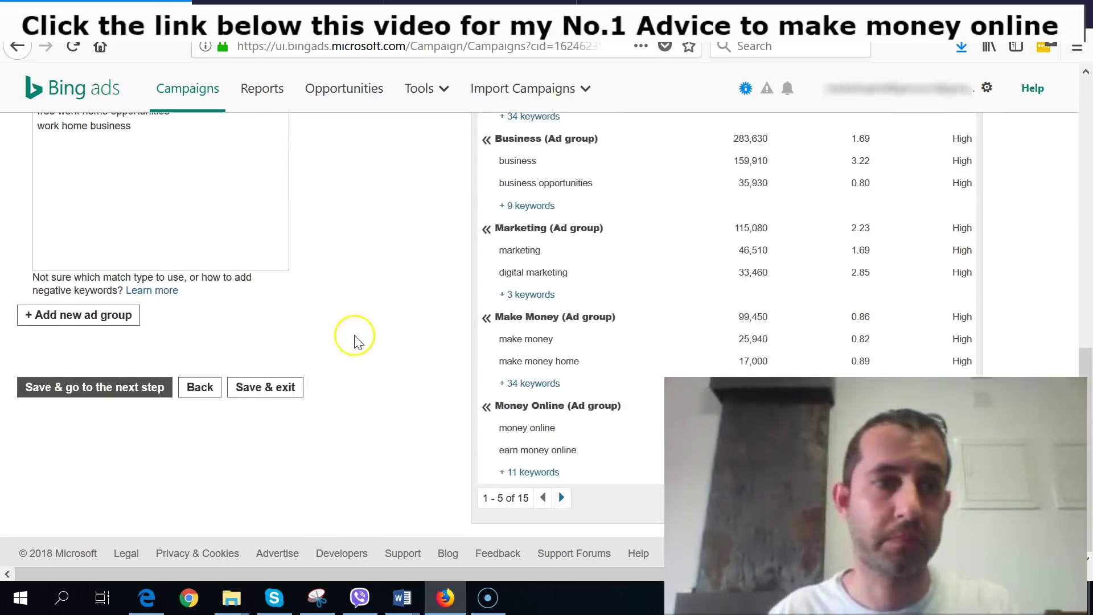
scroll(220, 181, "up", 2)
scroll(239, 205, "up", 2)
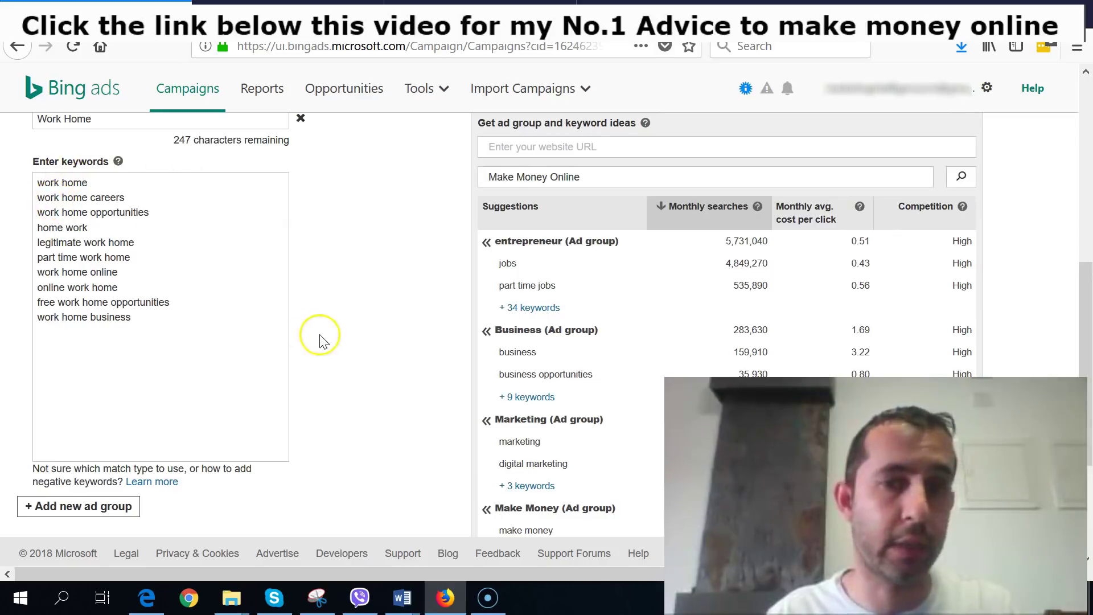
left_click_drag(45, 246, 152, 241)
left_click_drag(55, 257, 131, 256)
left_click_drag(43, 287, 121, 282)
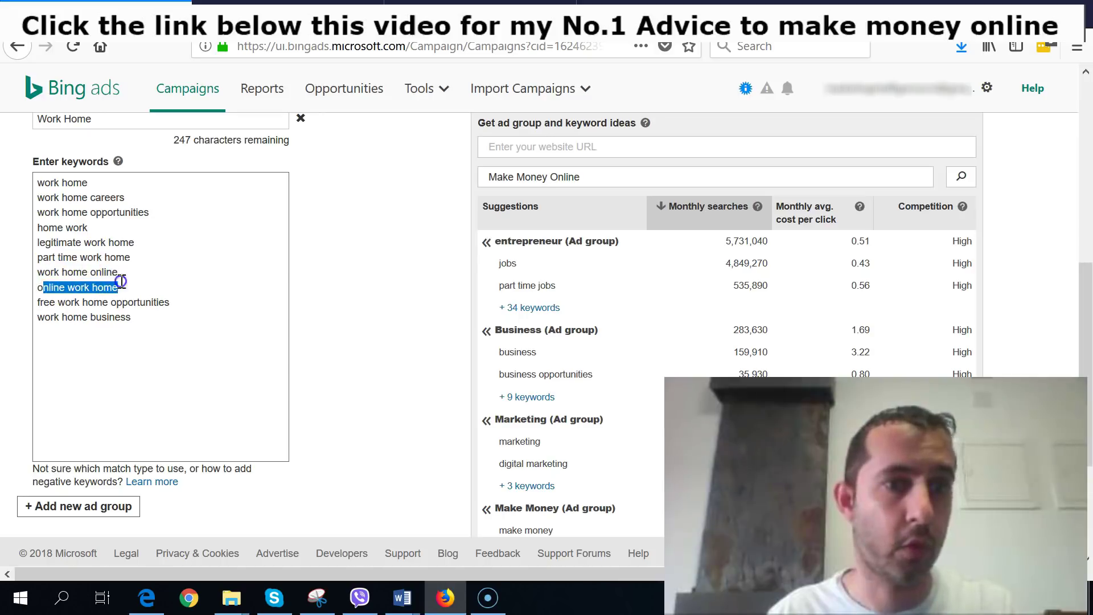
scroll(232, 344, "down", 3)
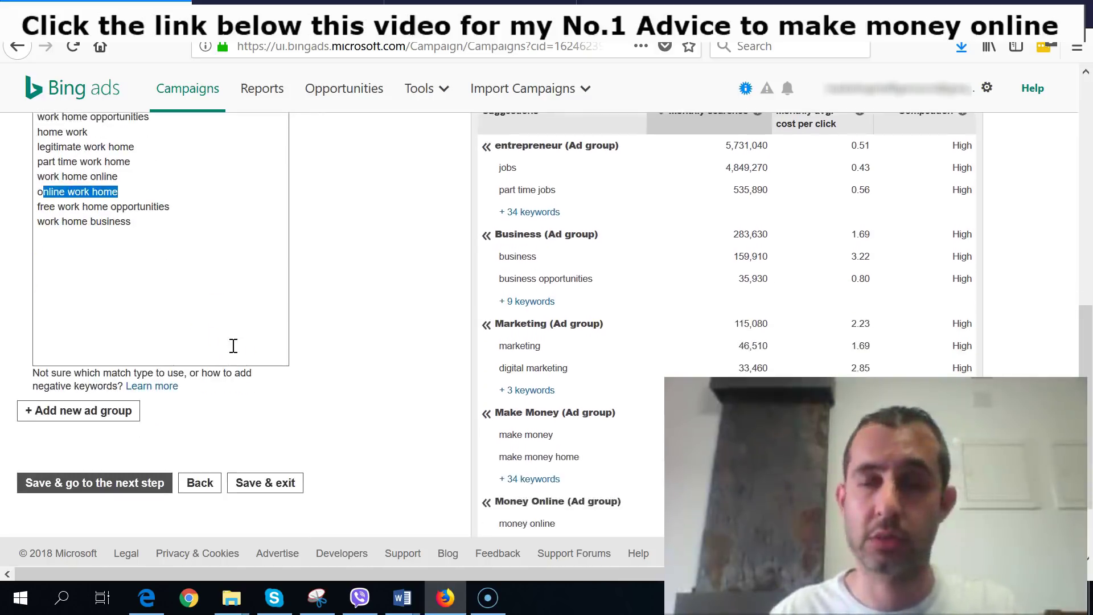
scroll(225, 313, "down", 3)
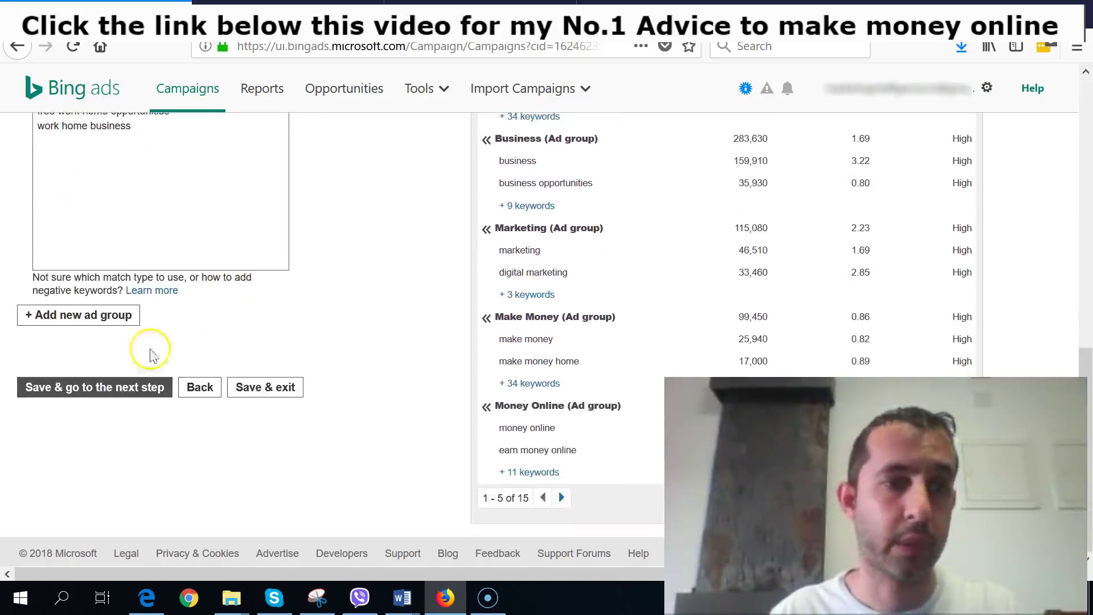
left_click(129, 386)
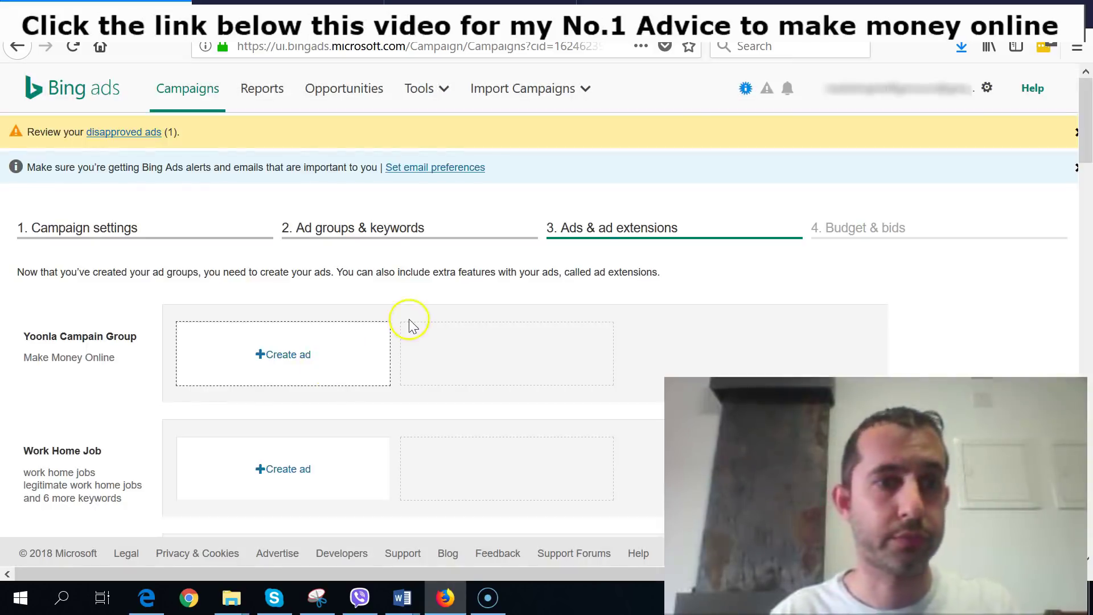
Start an ad for the Yoonla Campain Group with the final URL marketingintelligencecm.com
scroll(410, 320, "down", 3)
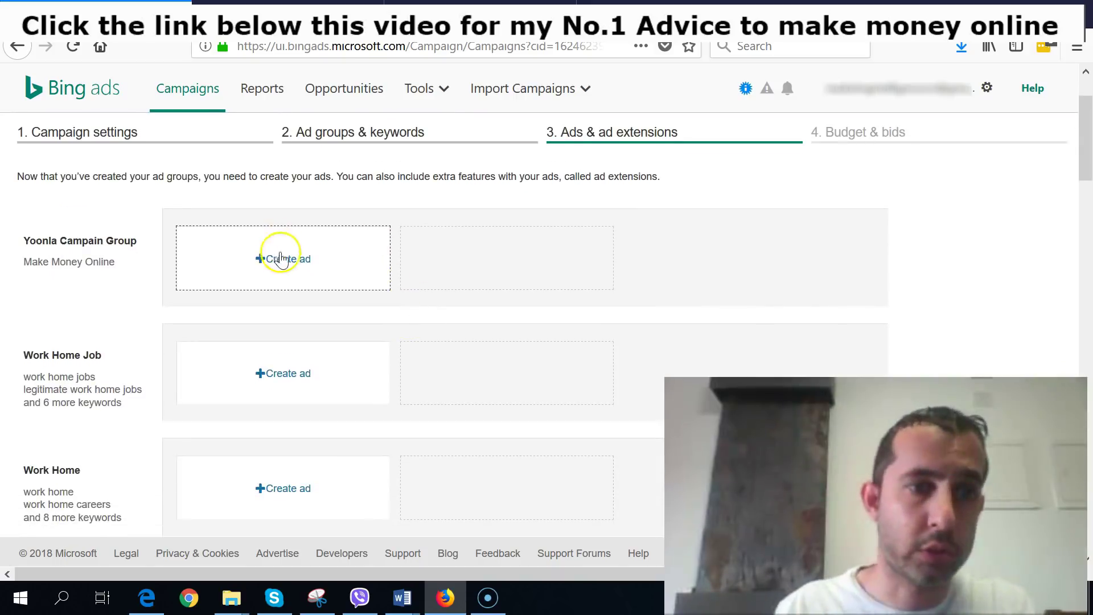
left_click(287, 277)
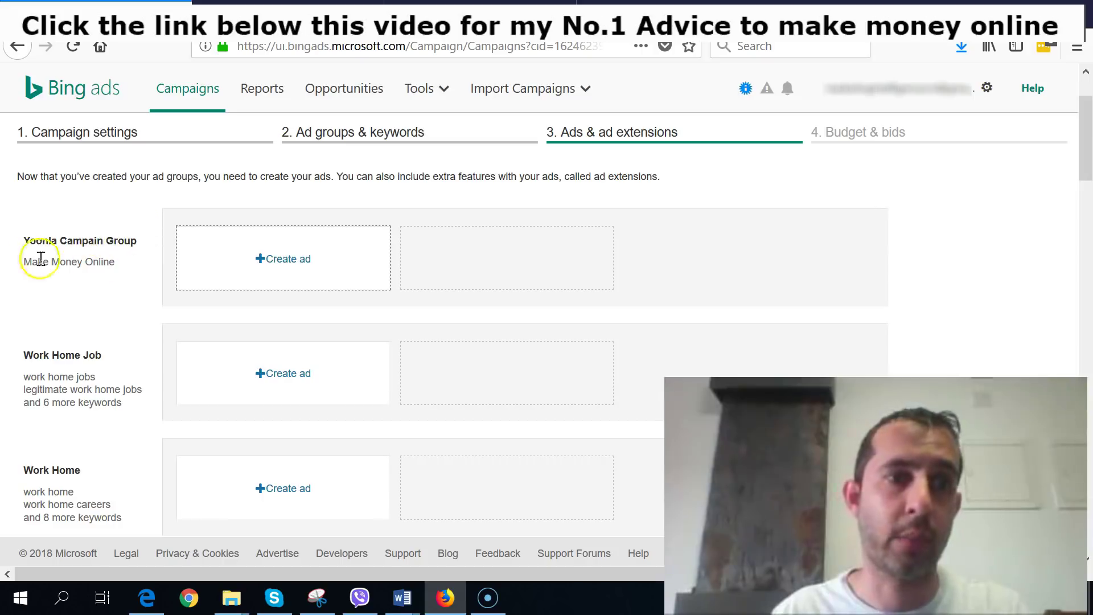
left_click(291, 263)
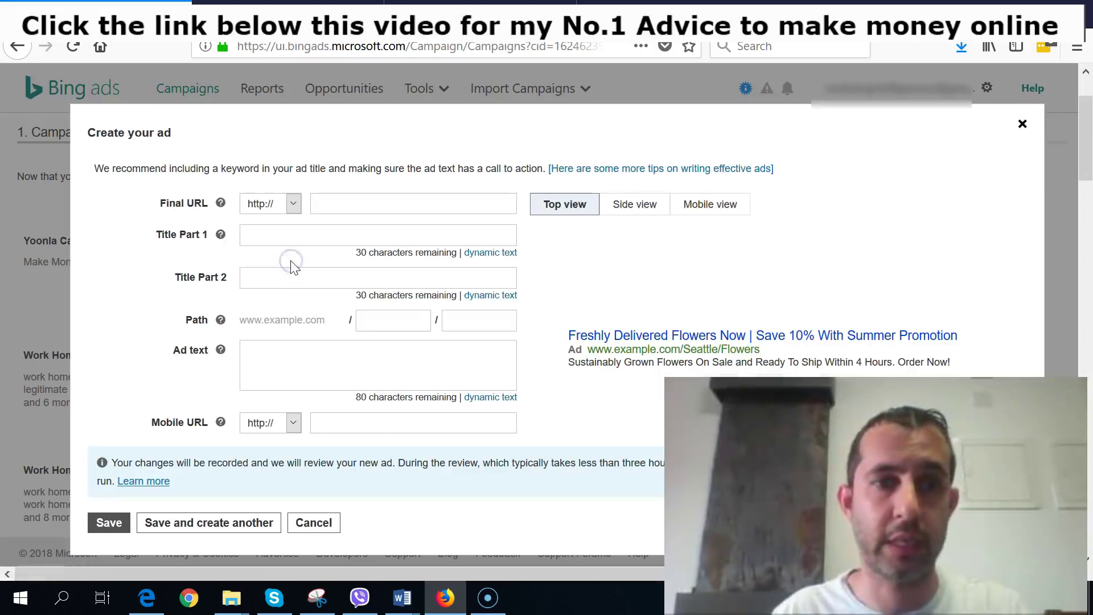
left_click(371, 202)
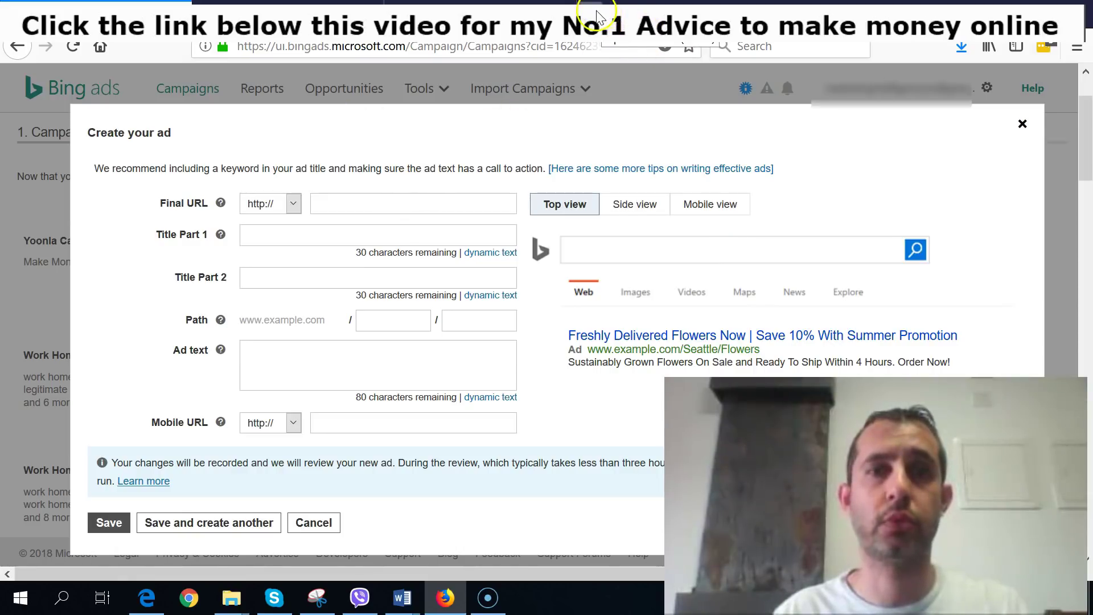
left_click(398, 198)
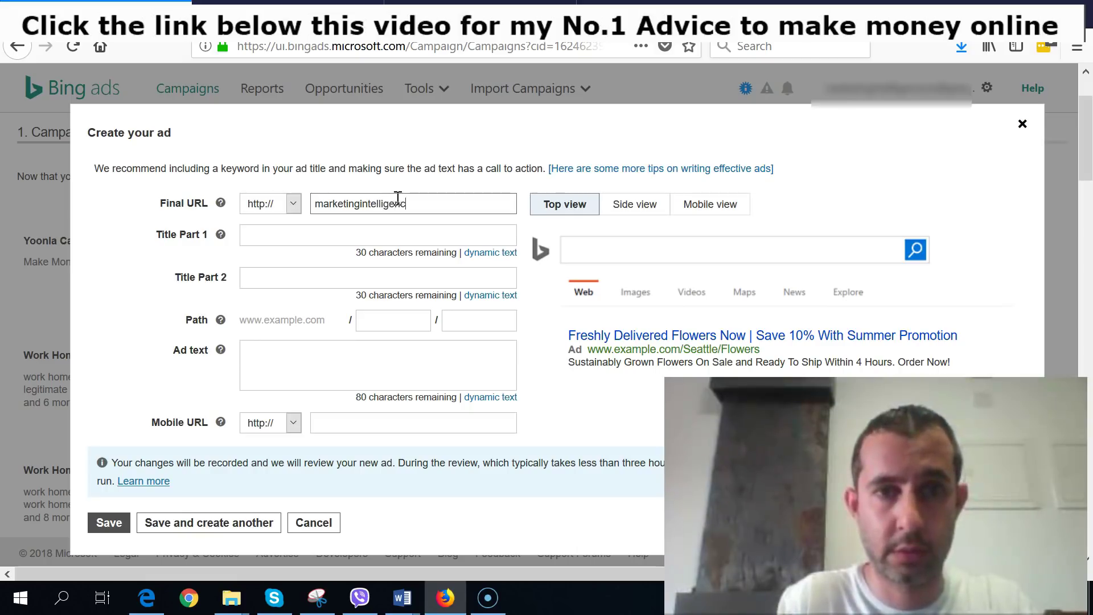
type("marketingintelligencecm.com")
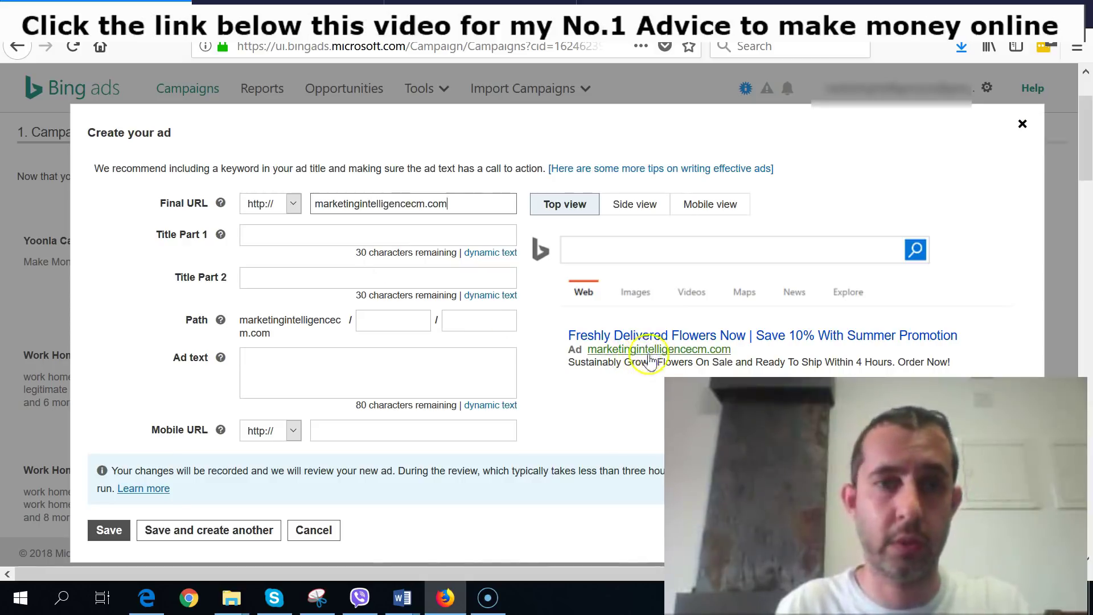
Set the ad's first title to "Make Money from Home Easy" and its second title to "Tested and with Proof Way"
left_click(307, 235)
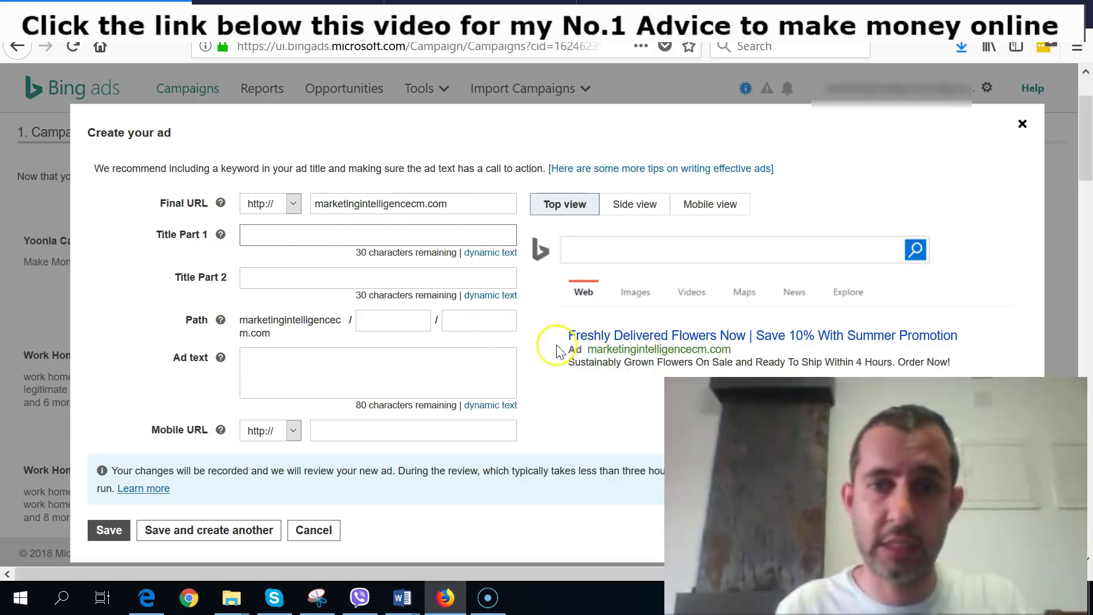
left_click(329, 235)
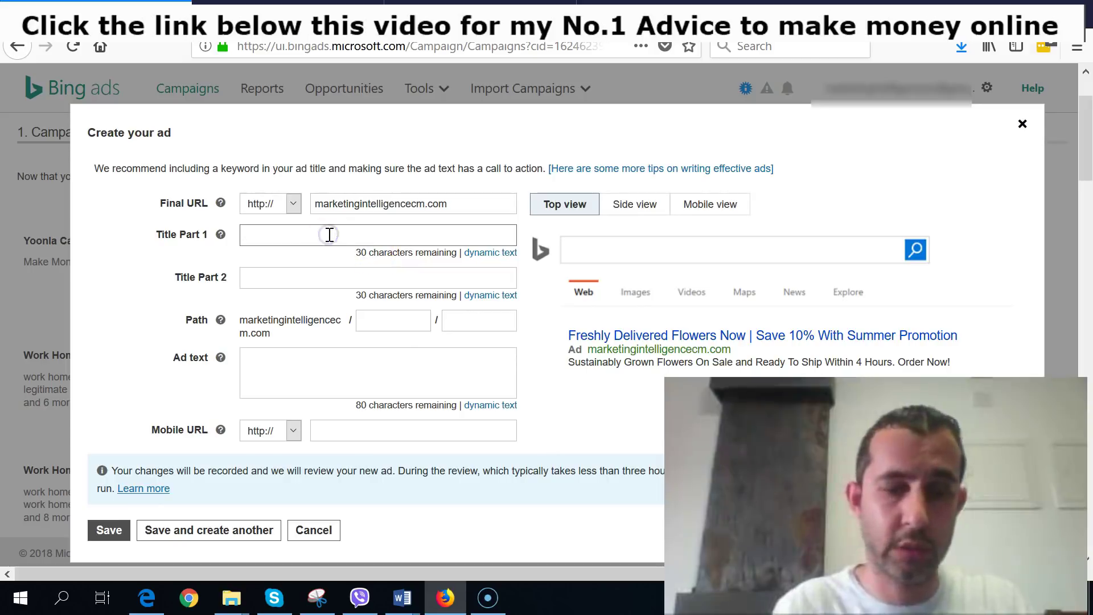
type("Make Money from Home Easy")
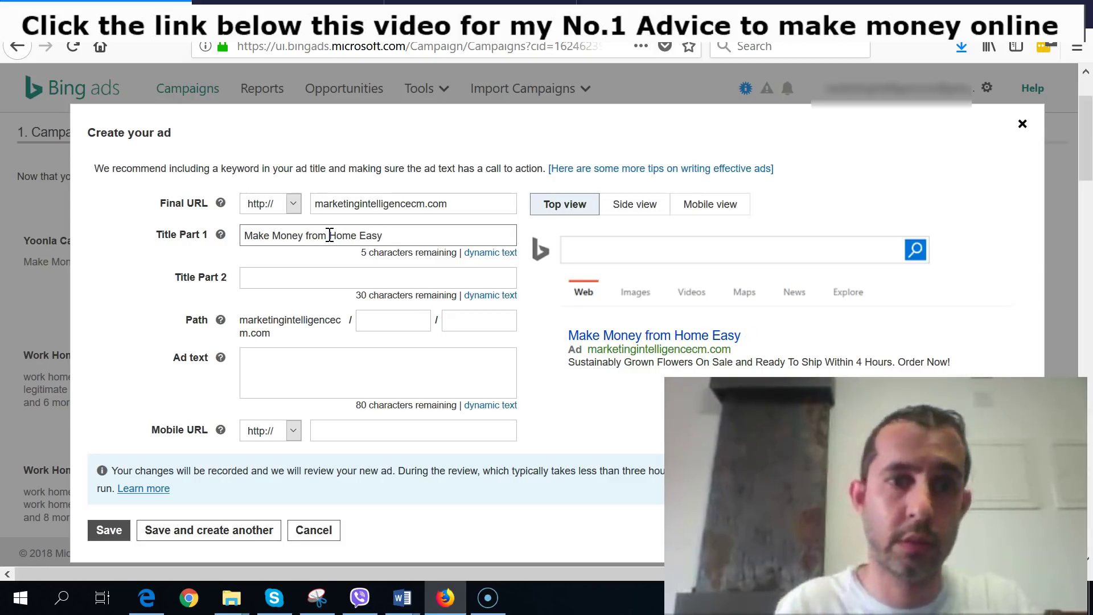
left_click(291, 281)
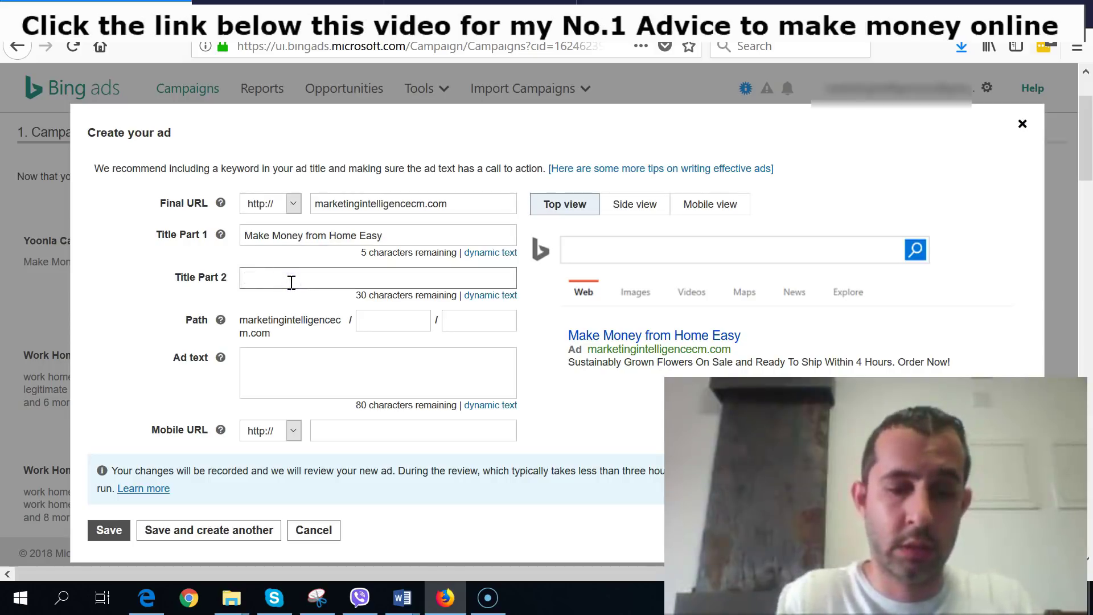
type("t")
key("BackSpace")
type("Tested and with Proof Way")
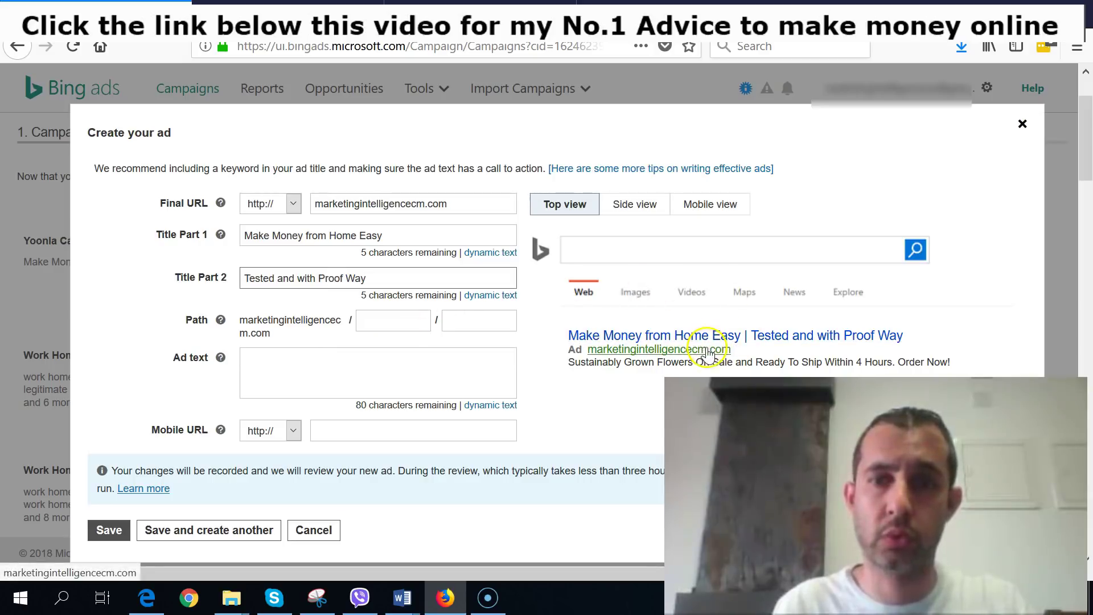
Enter "Best Way to generate extra income" as the ad text and check the ad preview
left_click(317, 367)
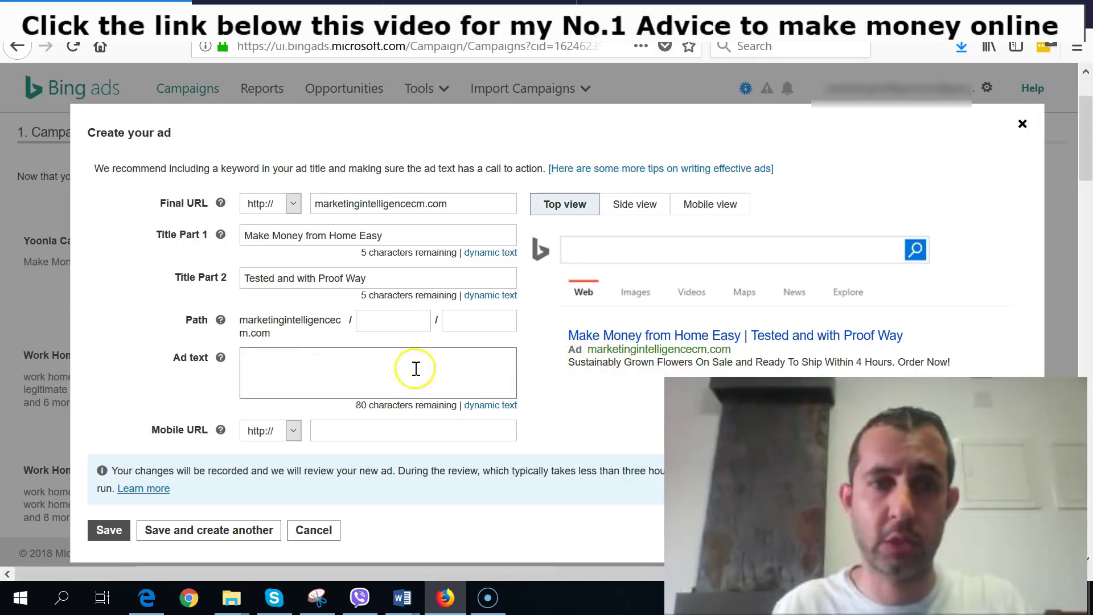
type("Best Way to gener")
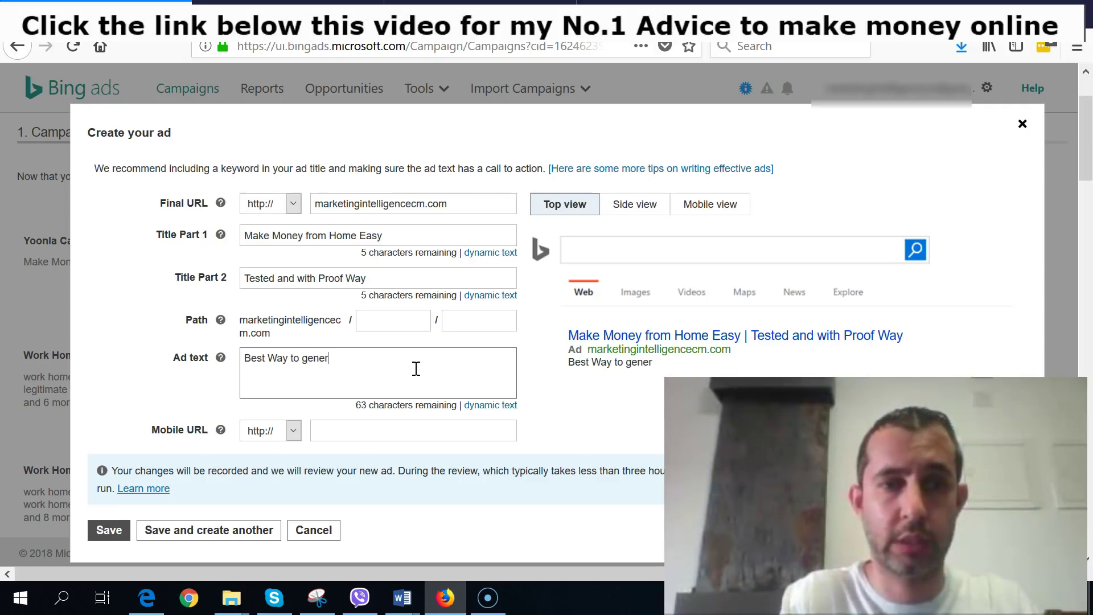
left_click(380, 366)
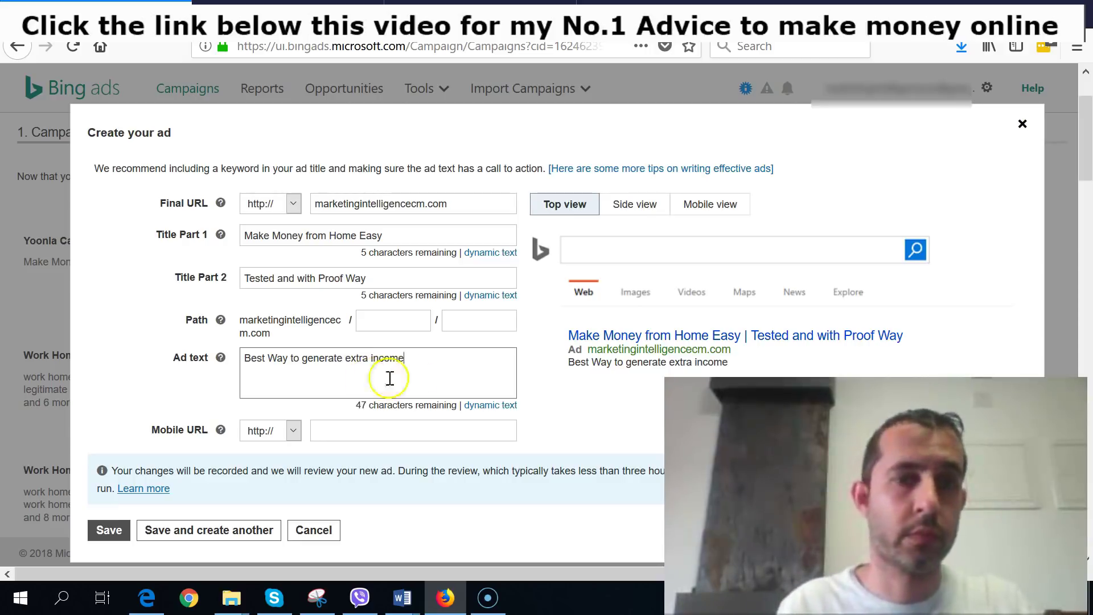
left_click(615, 337)
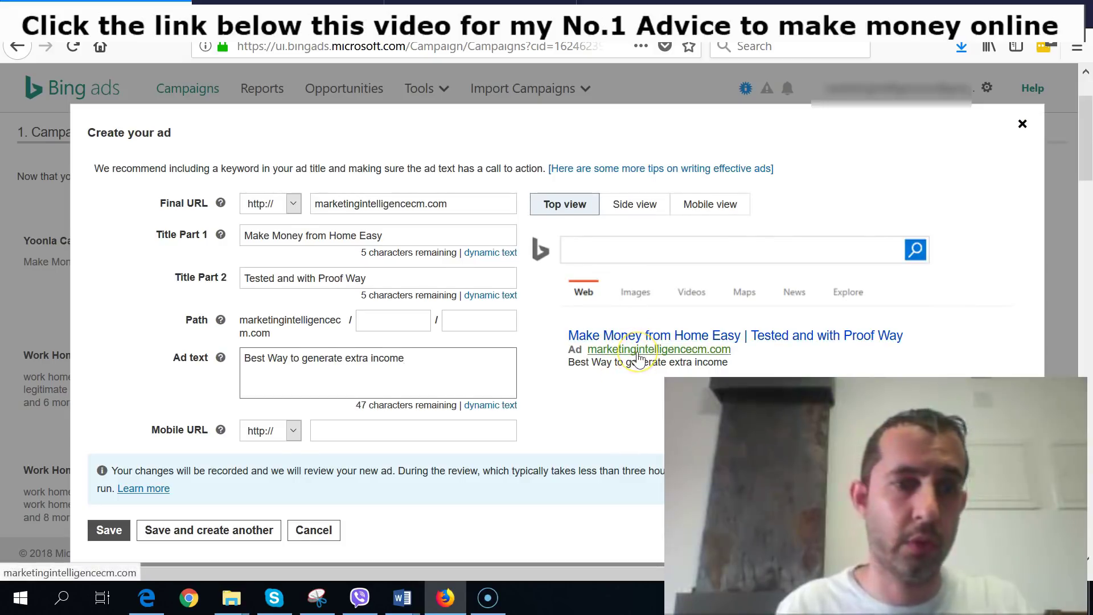
scroll(634, 358, "down", 3)
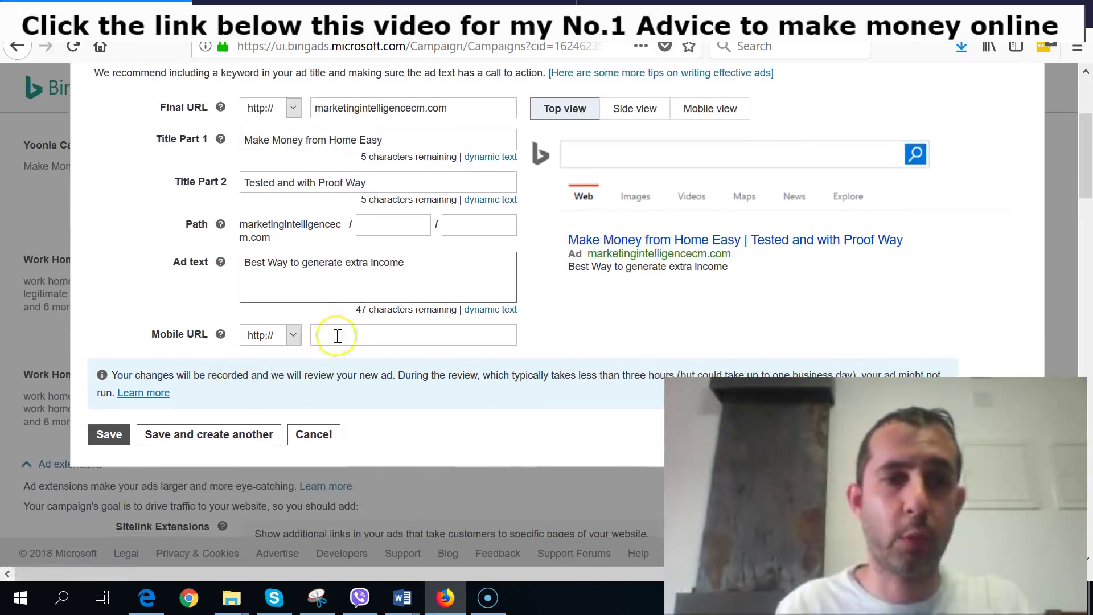
scroll(355, 304, "up", 1)
scroll(355, 303, "up", 2)
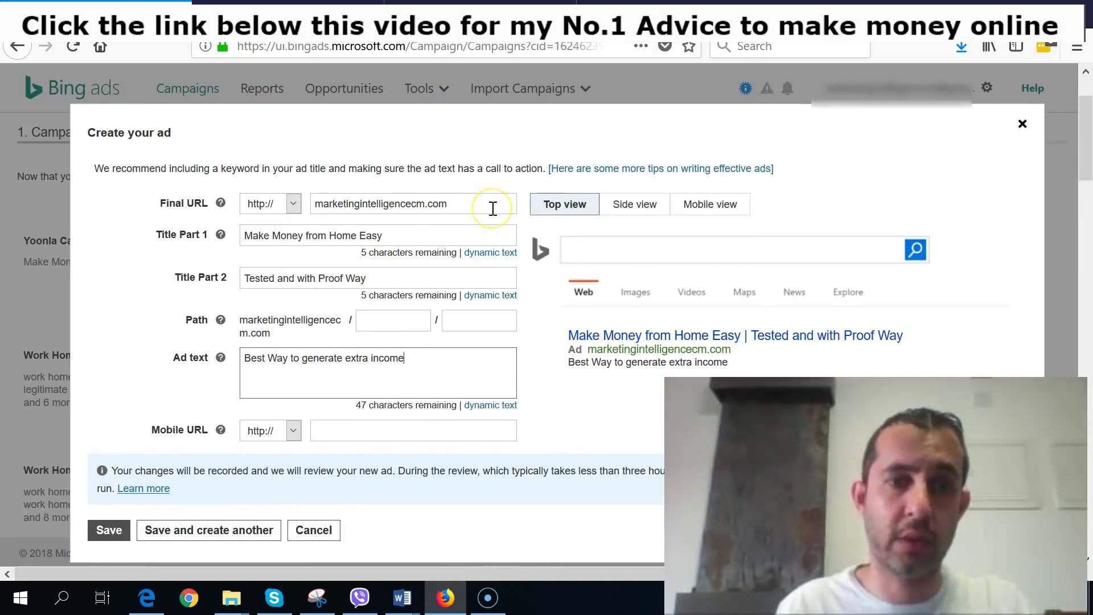
left_click(233, 538)
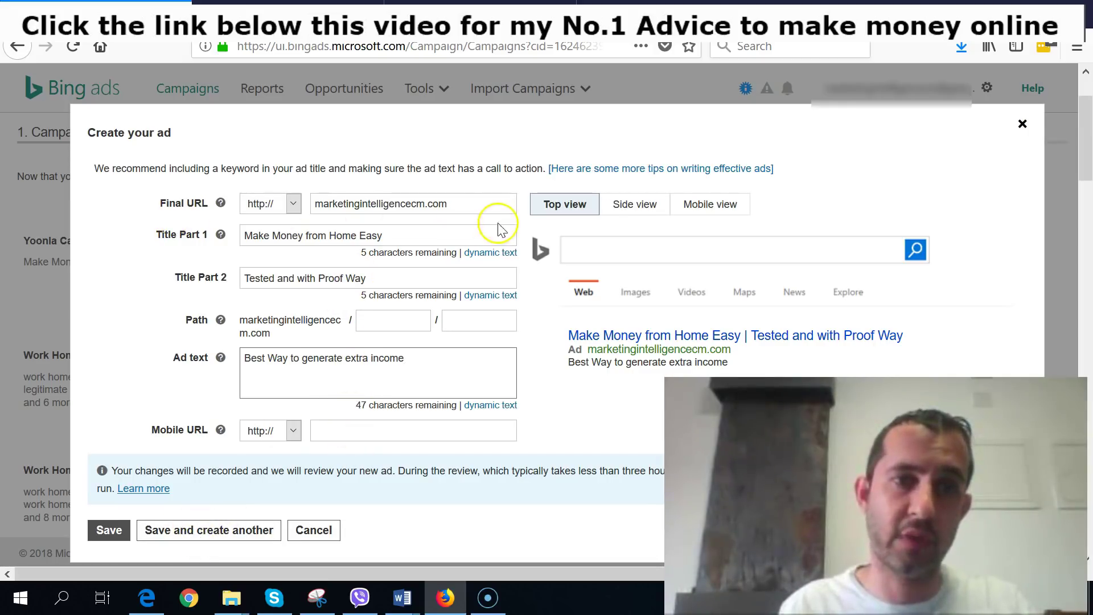
Replace the final URL with the copied https marketingintelligencecm.clickfunnels.com page address, then save the ad and start another one
left_click(463, 204)
key("ctrl+a")
key("ctrl+v")
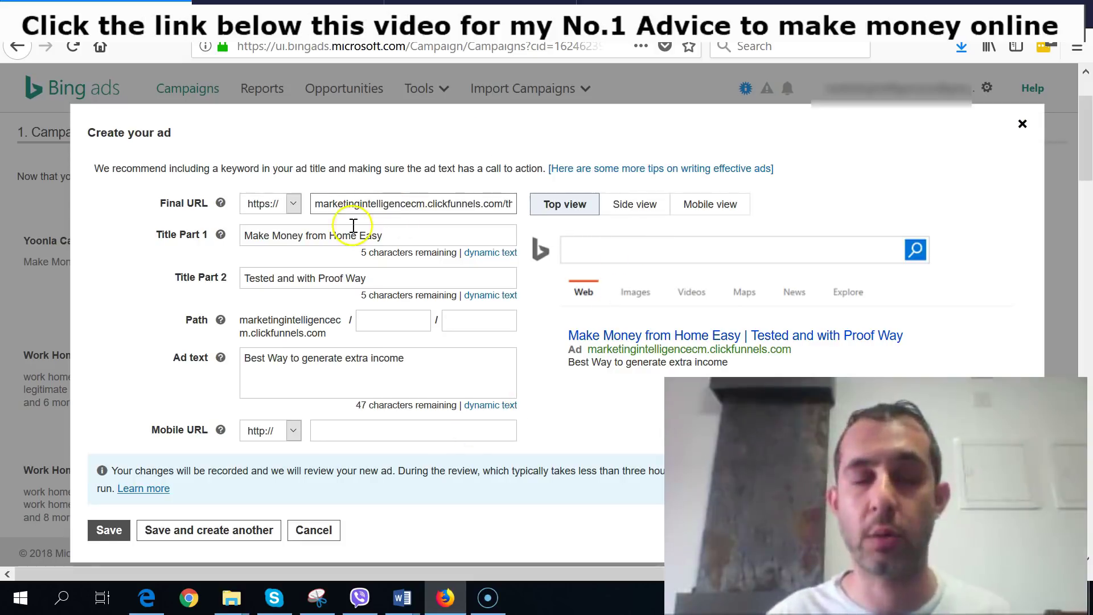
left_click(192, 534)
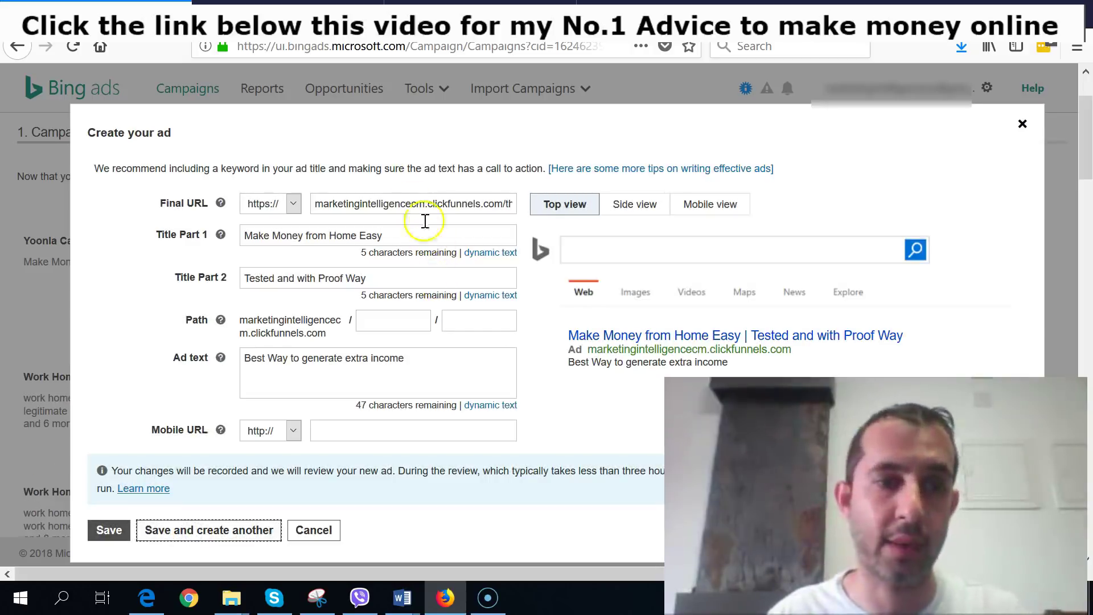
Replace the new ad's first title with "Best Online Jobs"
left_click(415, 237)
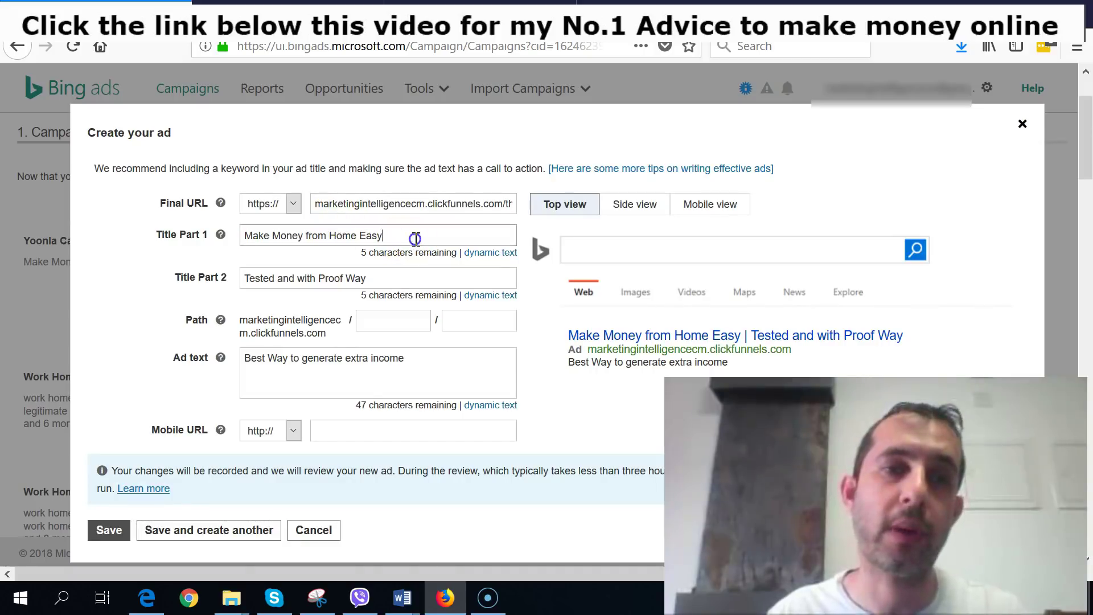
left_click_drag(415, 238, 242, 237)
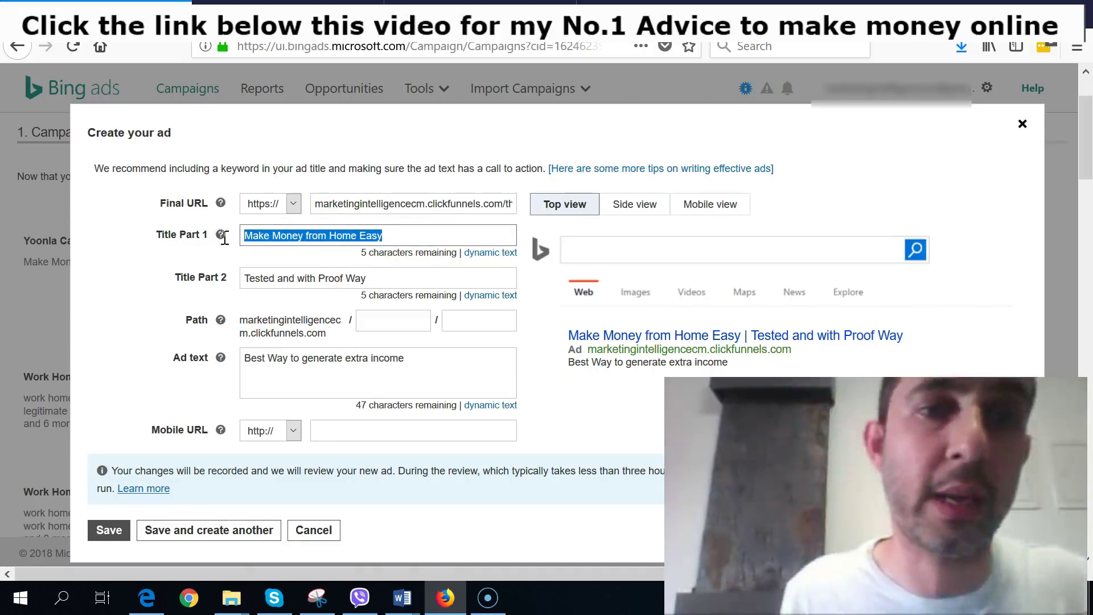
type("Be")
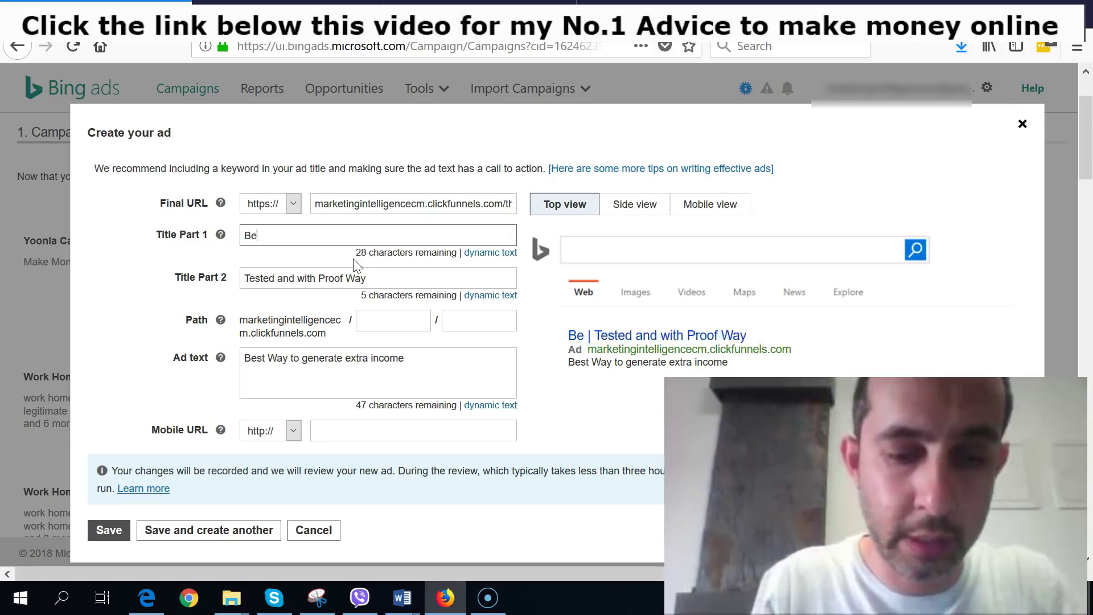
type("st Onlu")
key("BackSpace")
type("ine")
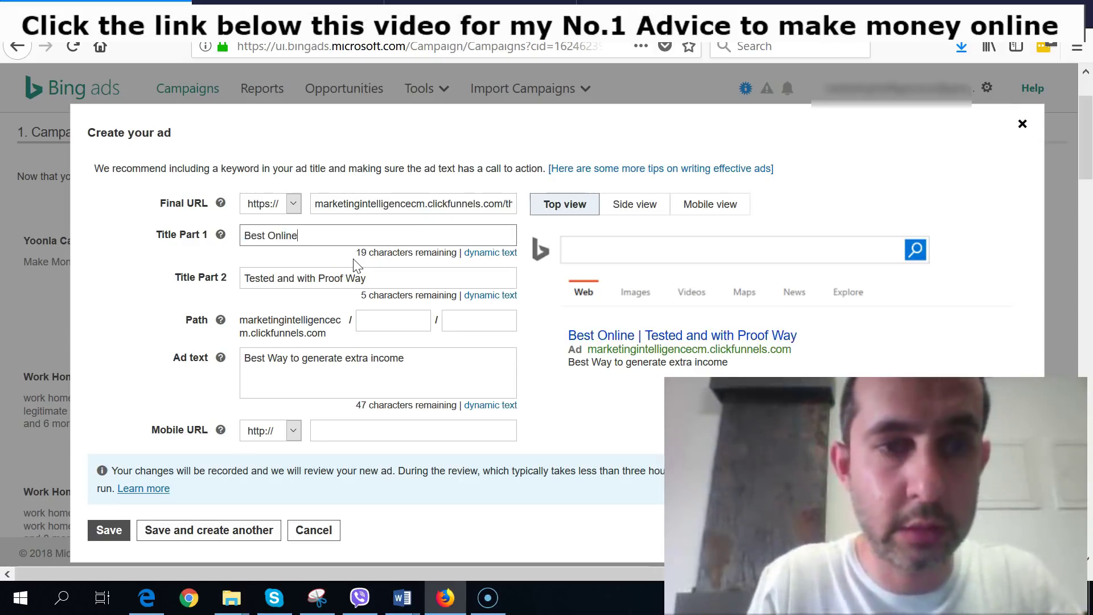
type(" Jobs")
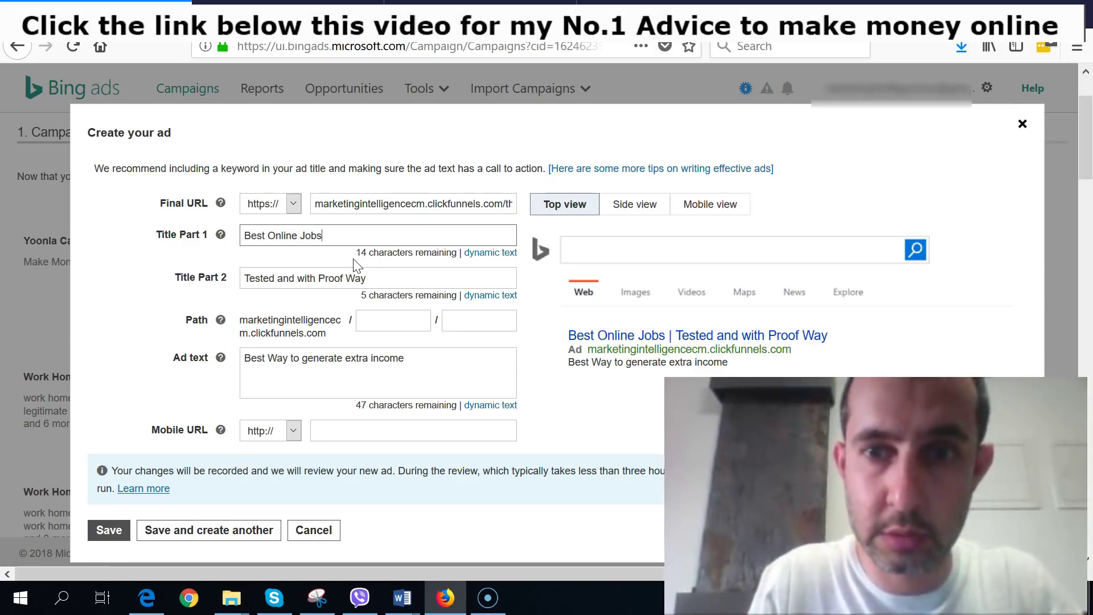
Replace the ad's second title with "No Money Down - No Experience"
left_click_drag(368, 278, 231, 280)
key("BackSpace")
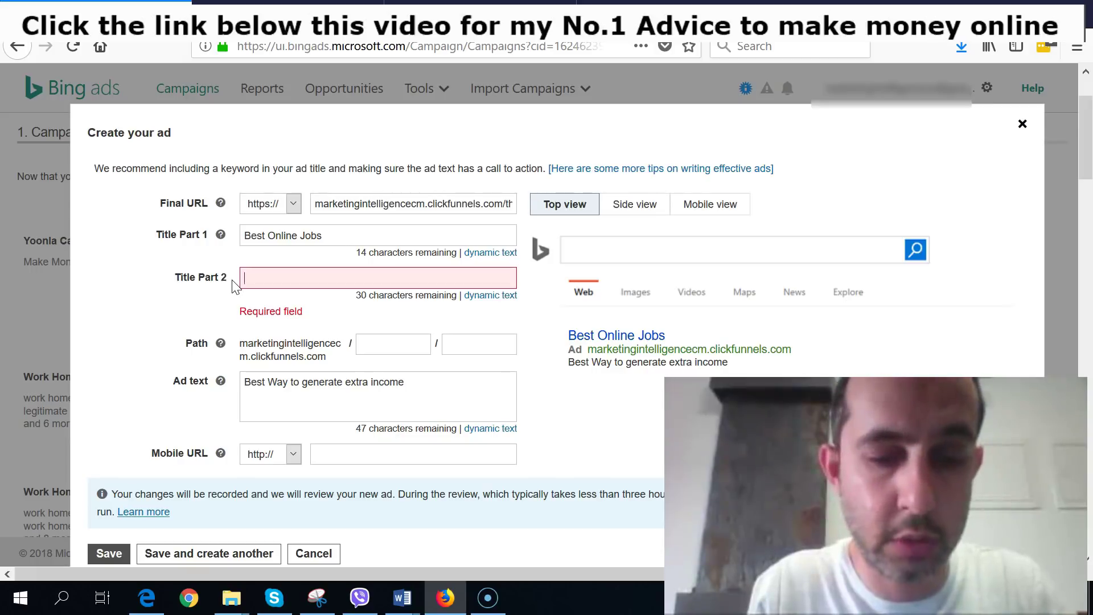
type("Easy")
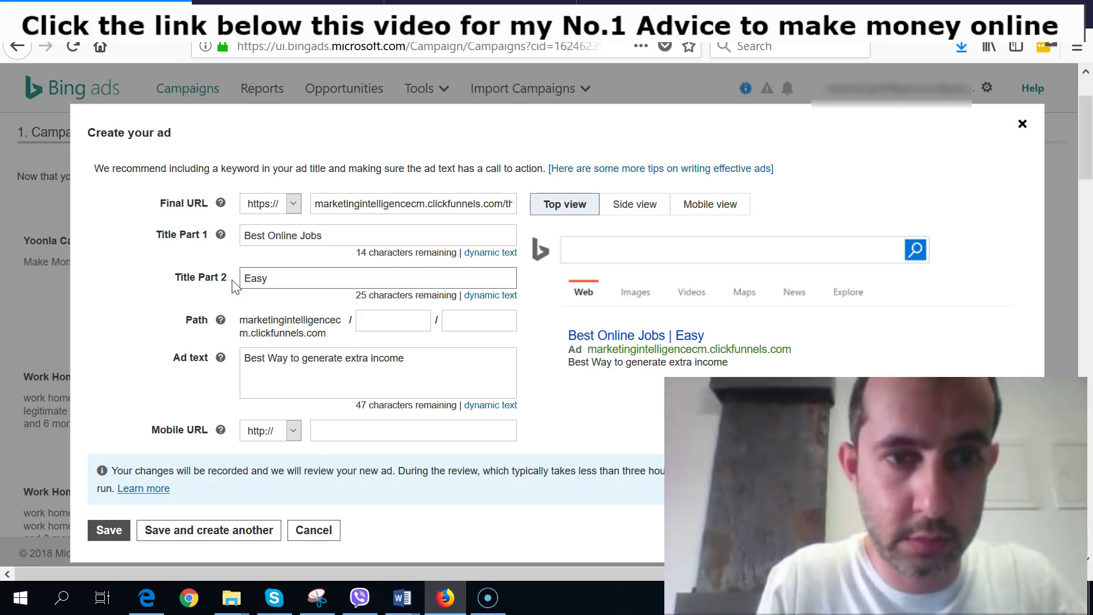
type(" Money No")
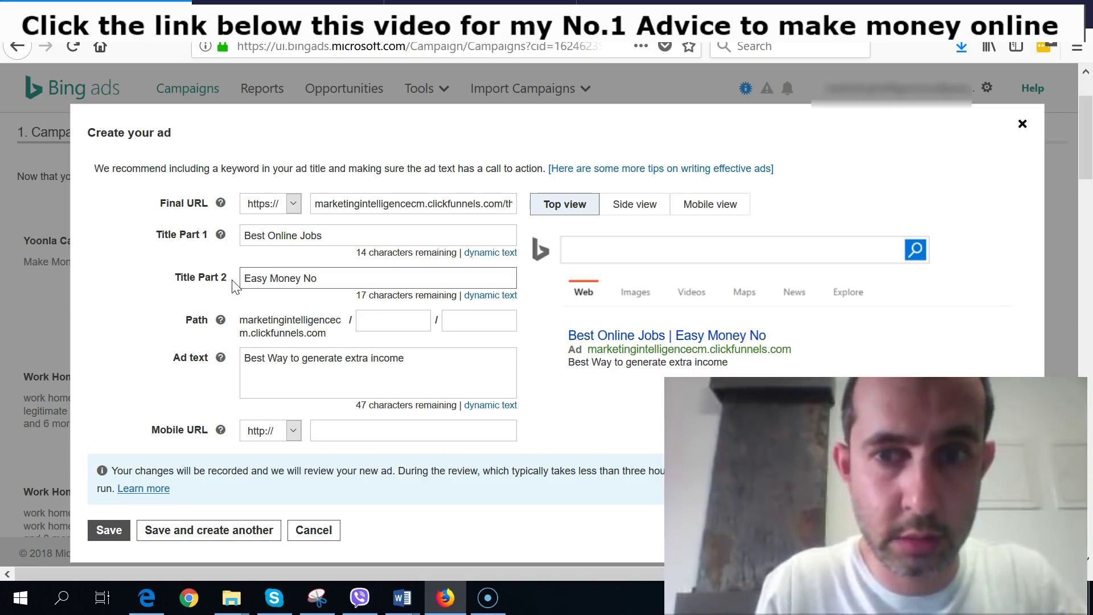
type(" Experience")
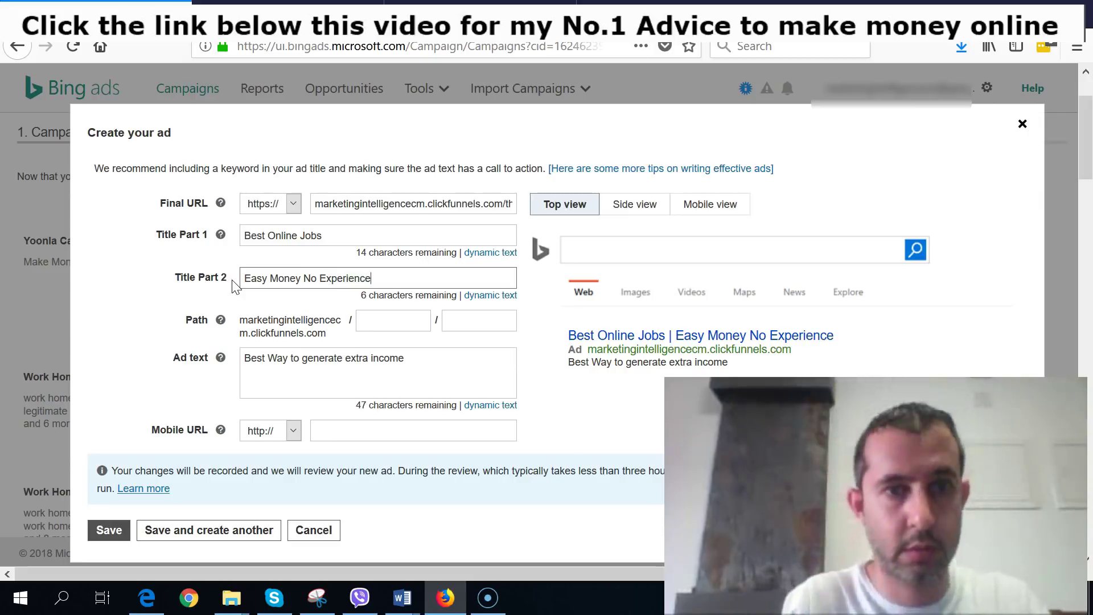
left_click_drag(303, 278, 227, 280)
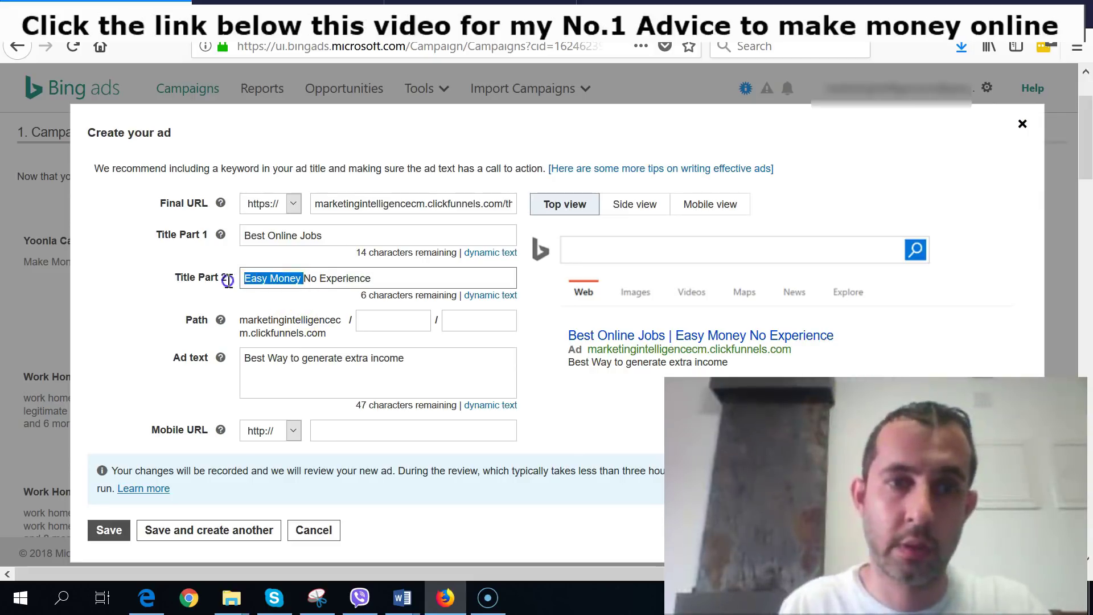
type("No Mon")
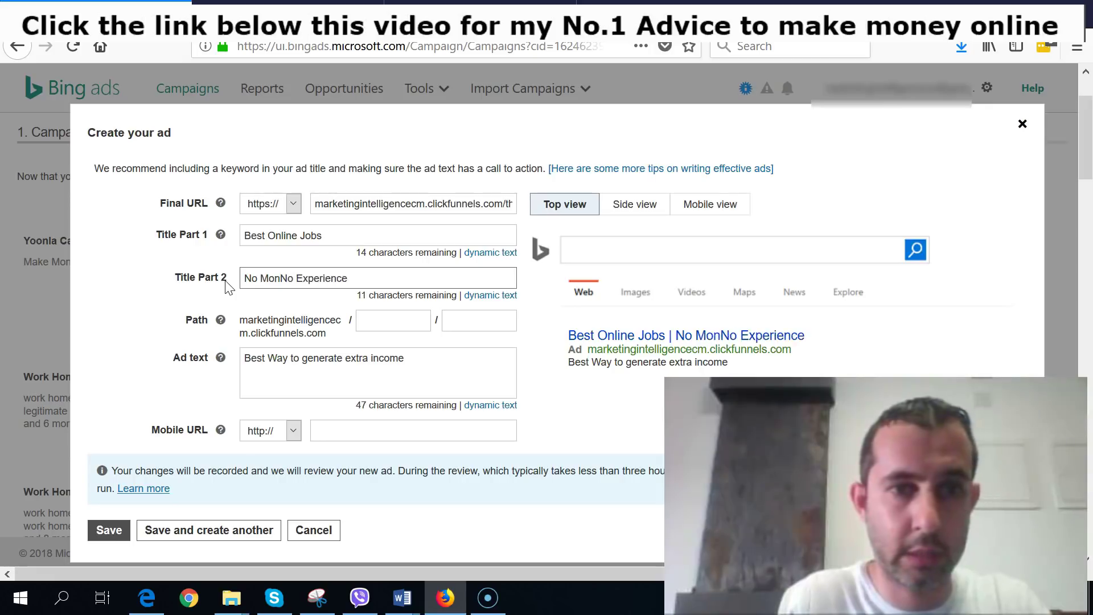
type("ey Down")
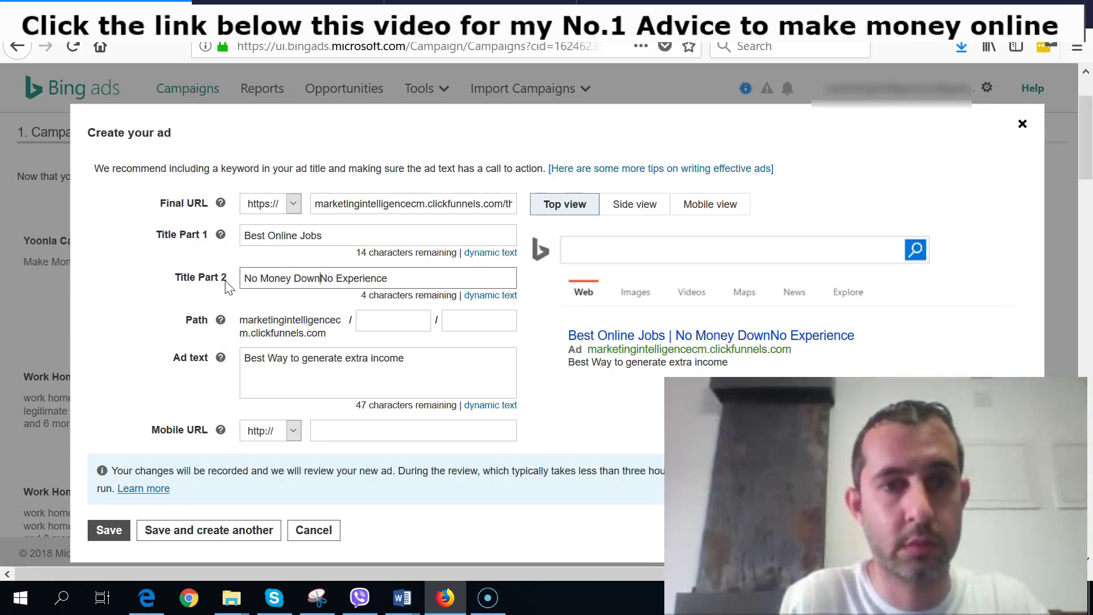
type(" -")
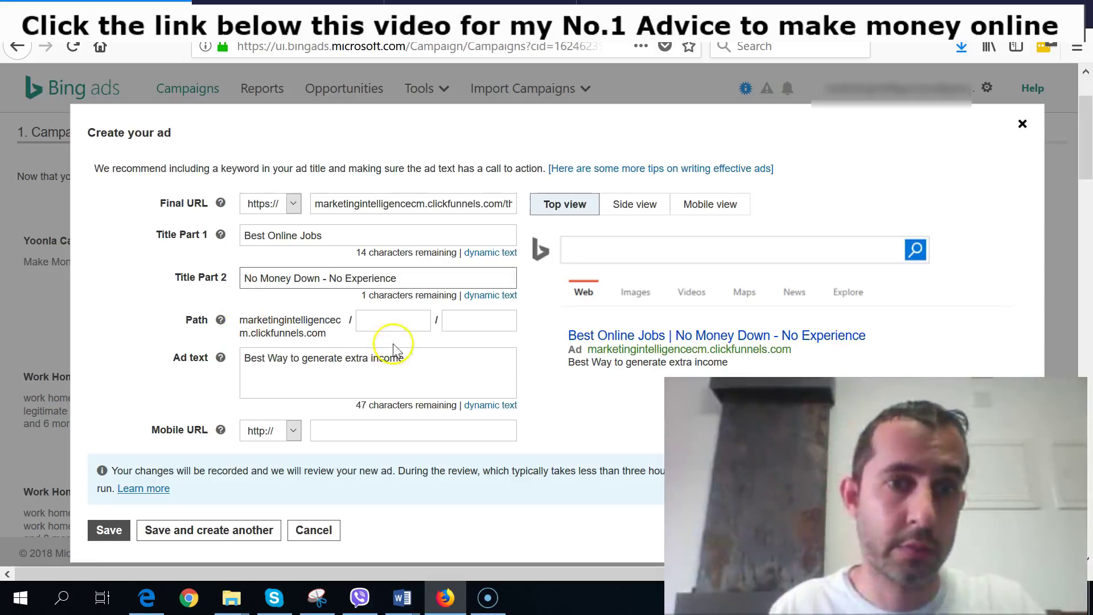
Replace the ad text with "Step by Step Tutorial on how to create Money with Easy proven Method"
left_click_drag(456, 364, 117, 340)
type("Step ")
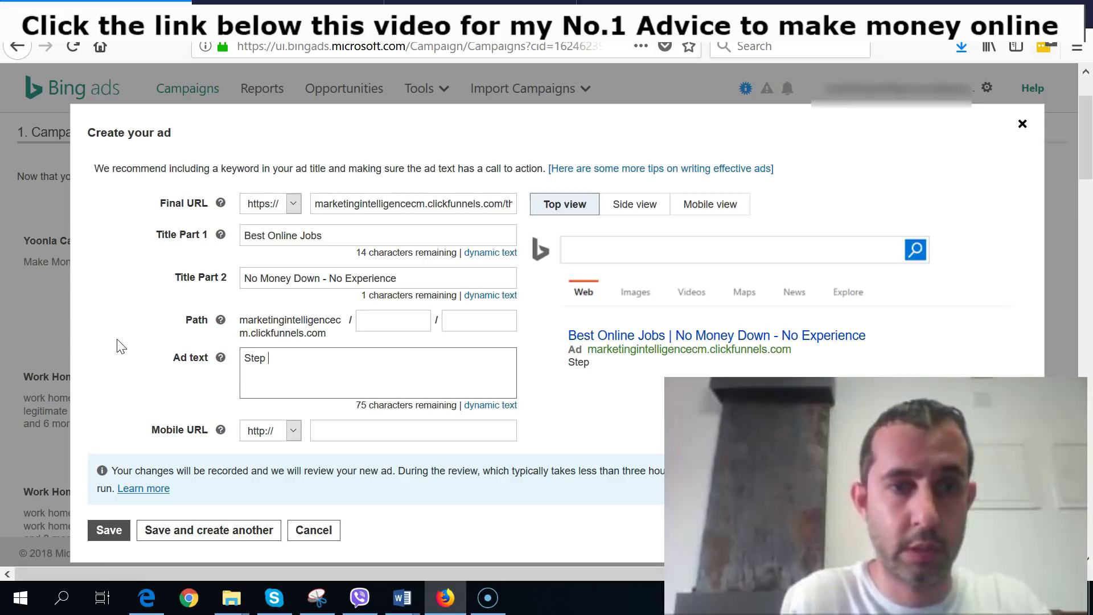
type("by Tse")
key("BackSpace")
key("BackSpace")
key("BackSpace")
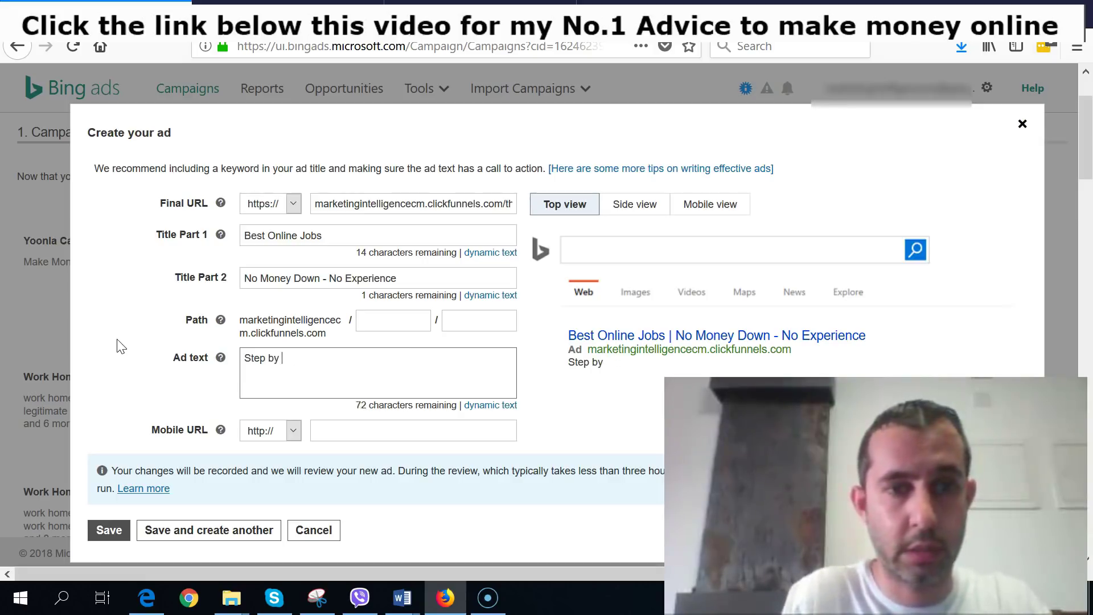
type("Step")
left_click(117, 345)
type("Tutorial")
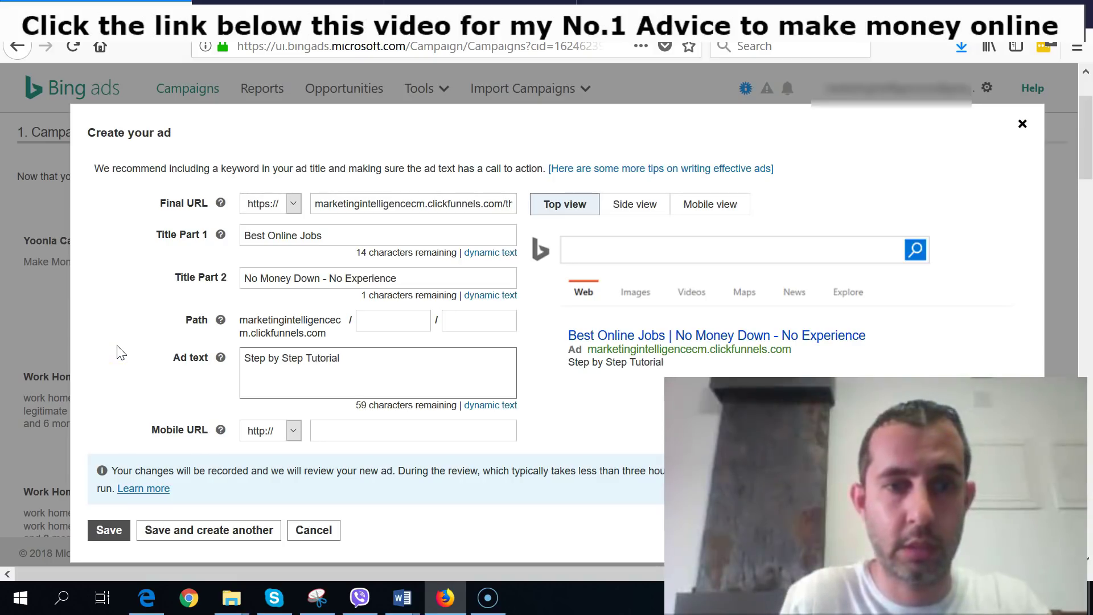
type(" on how to create Money")
key("BackSpace")
key("BackSpace")
type("th Easy p")
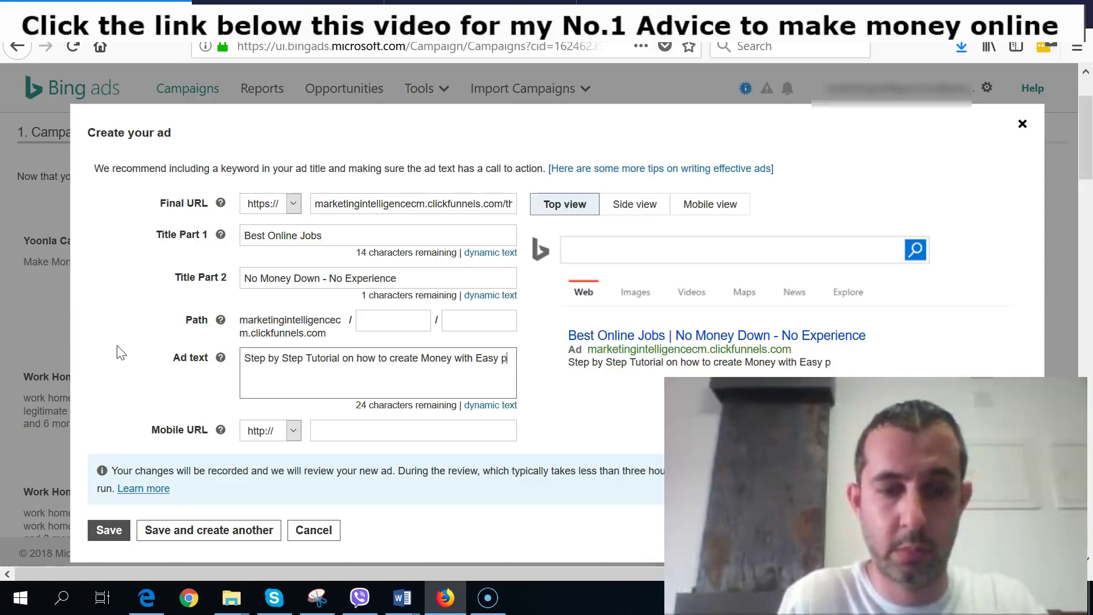
type("prov")
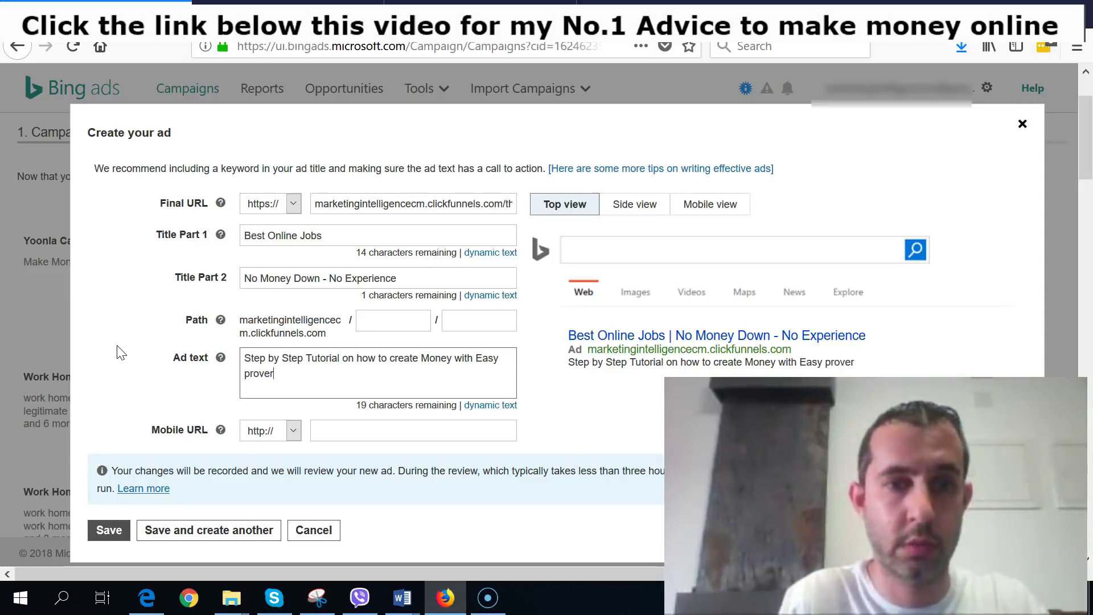
type("en Method")
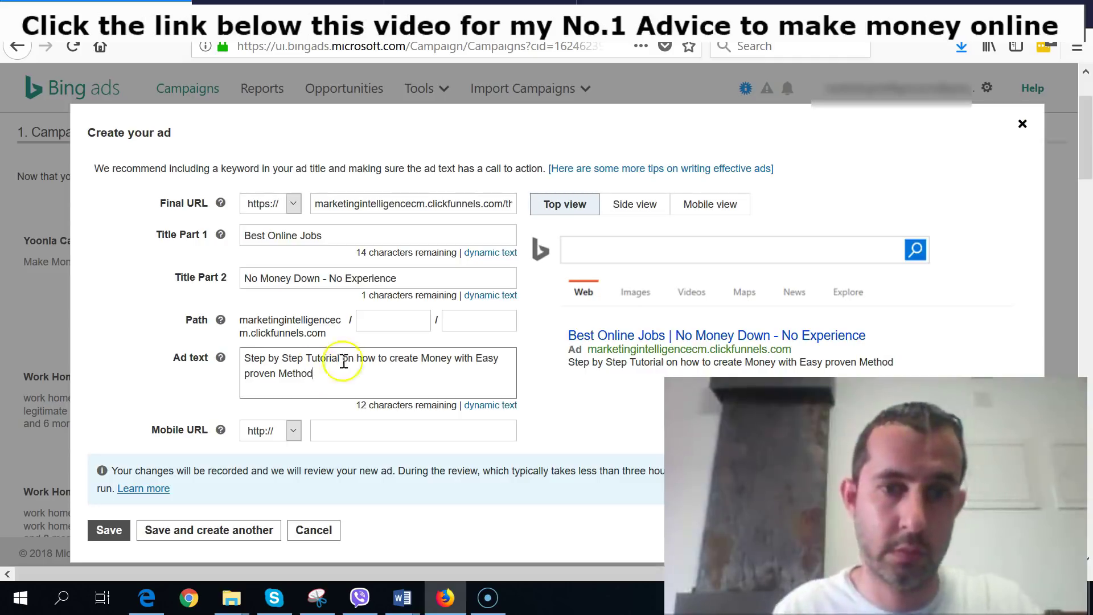
Capitalize the word "Create" in the ad text and save the ad without starting another one
left_click(393, 360)
key("BackSpace")
type("C")
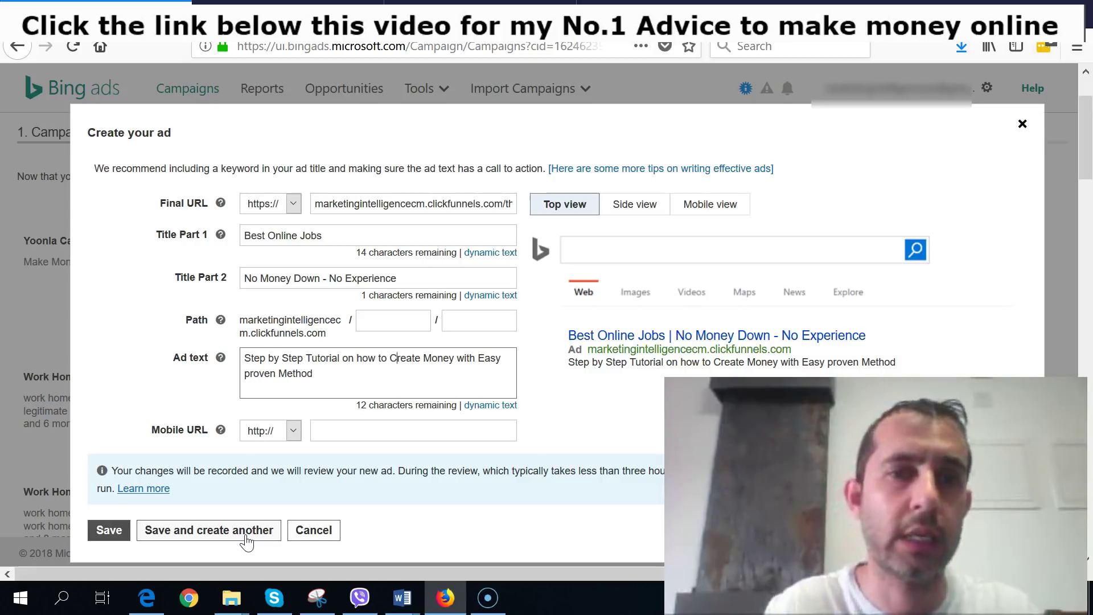
left_click(116, 541)
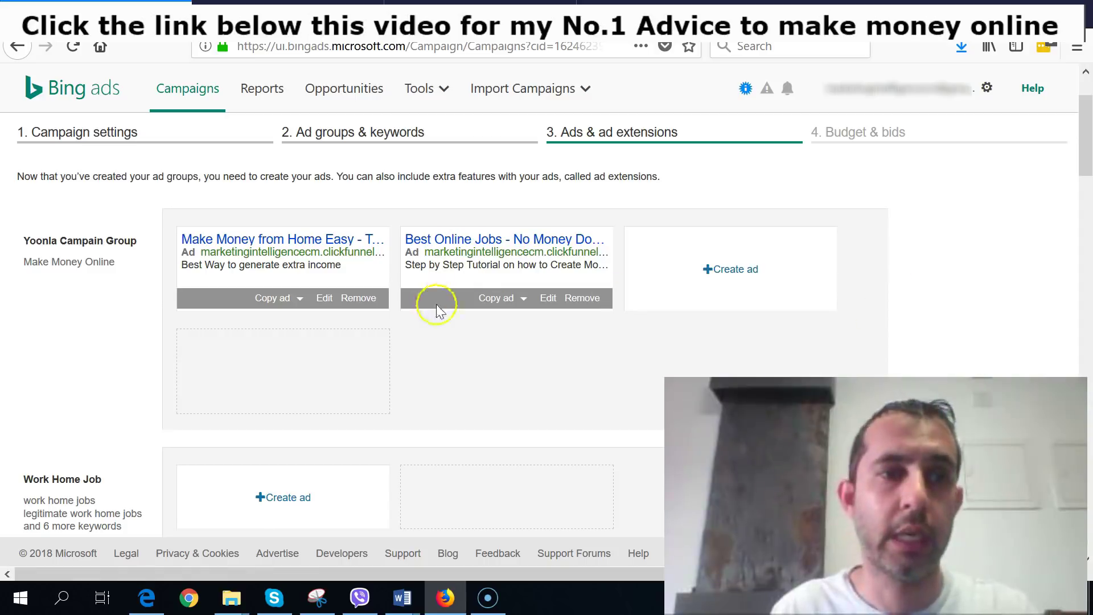
Finish the ads and ad extensions stage without adding extensions and proceed to the budget and bids stage
scroll(442, 317, "down", 2)
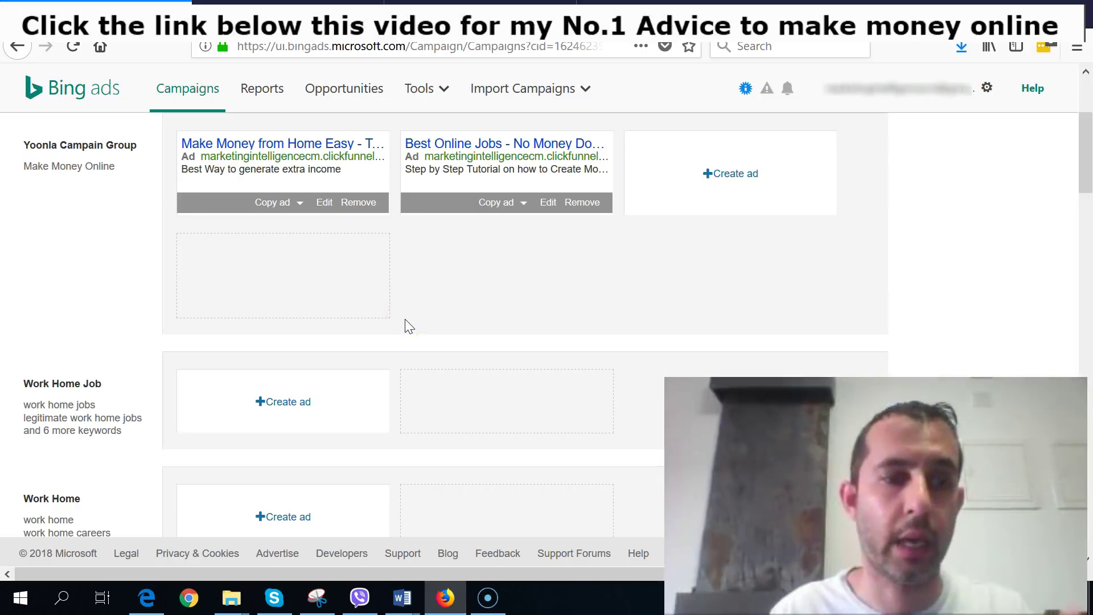
scroll(405, 320, "down", 5)
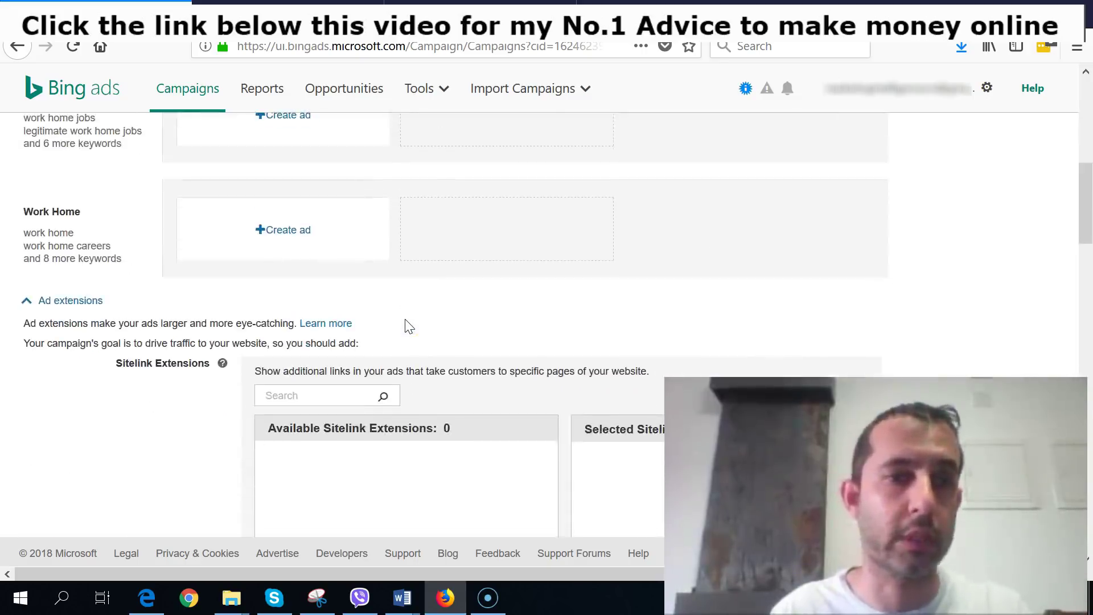
scroll(256, 421, "down", 10)
left_click(105, 516)
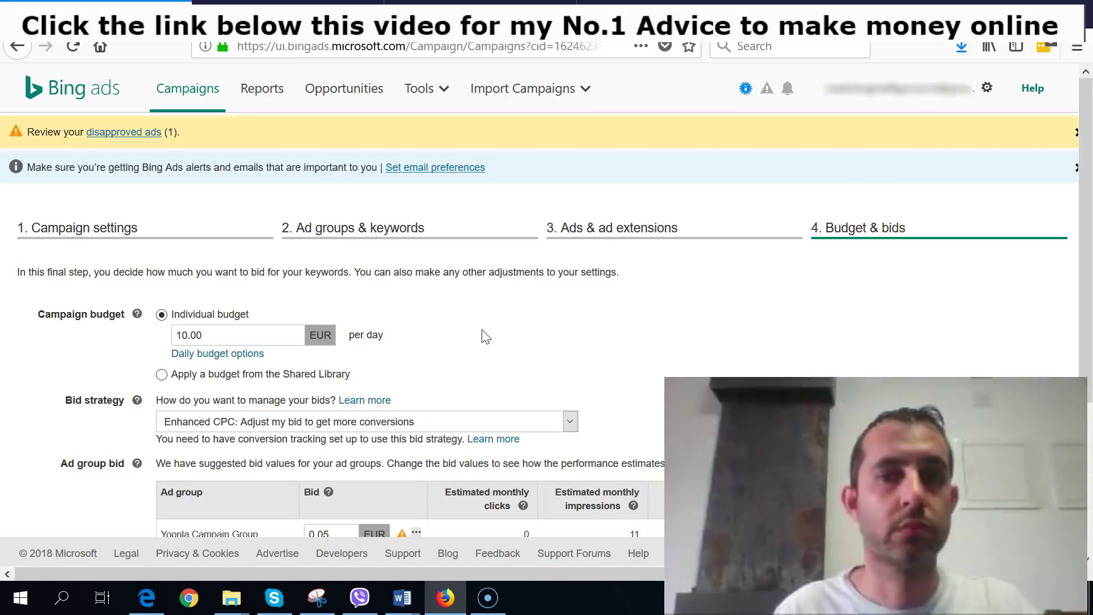
Set the Yoonla Campain Group's bid to 0.20 EUR, keeping the individual budget of 10.00 EUR per day
scroll(485, 336, "down", 3)
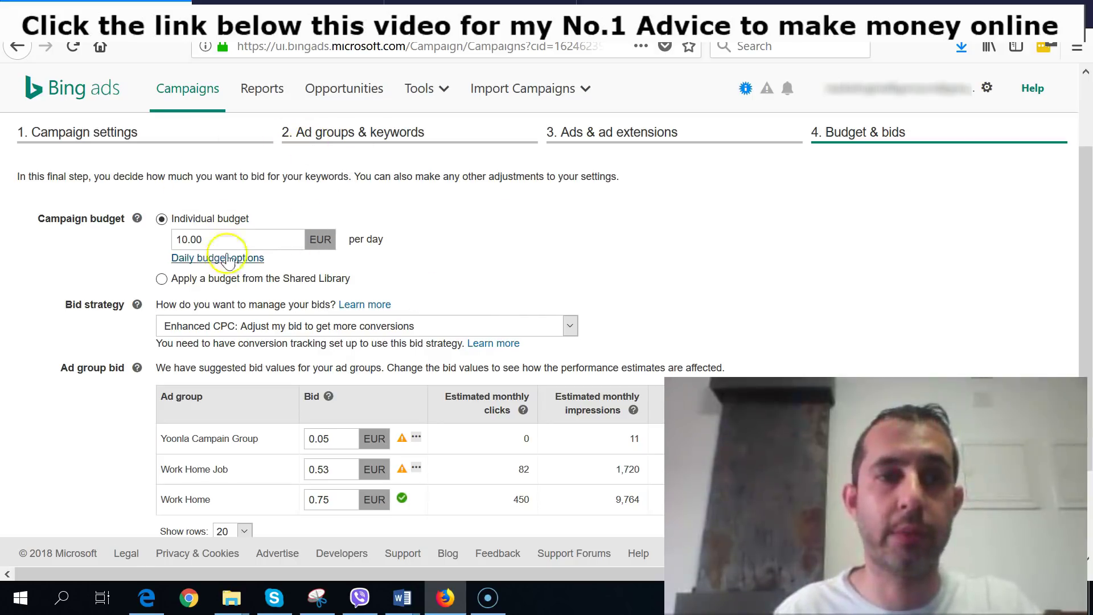
scroll(530, 264, "down", 3)
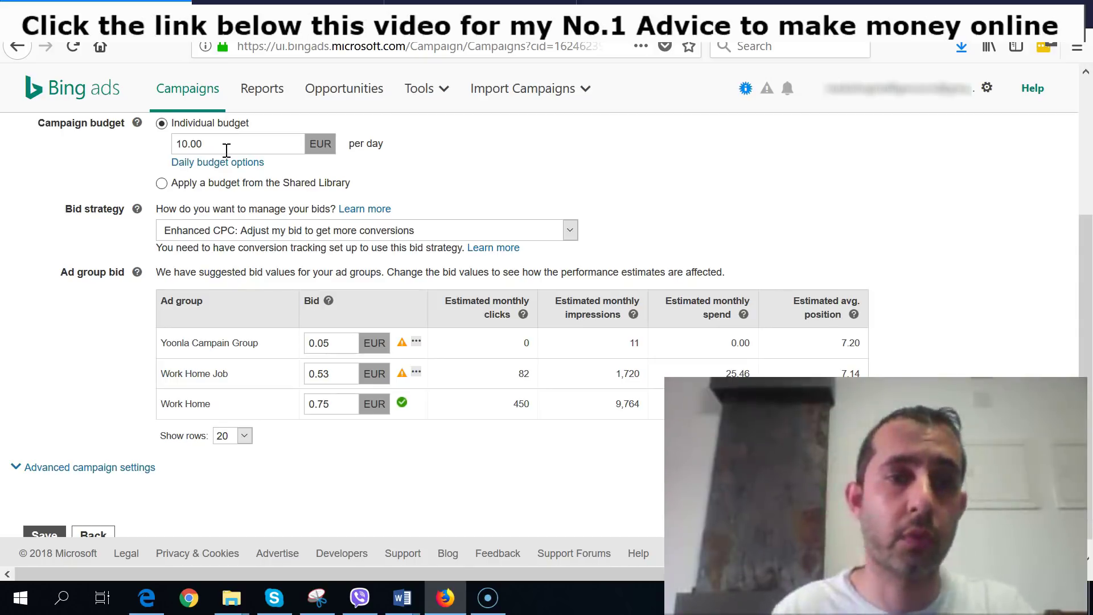
left_click(347, 346)
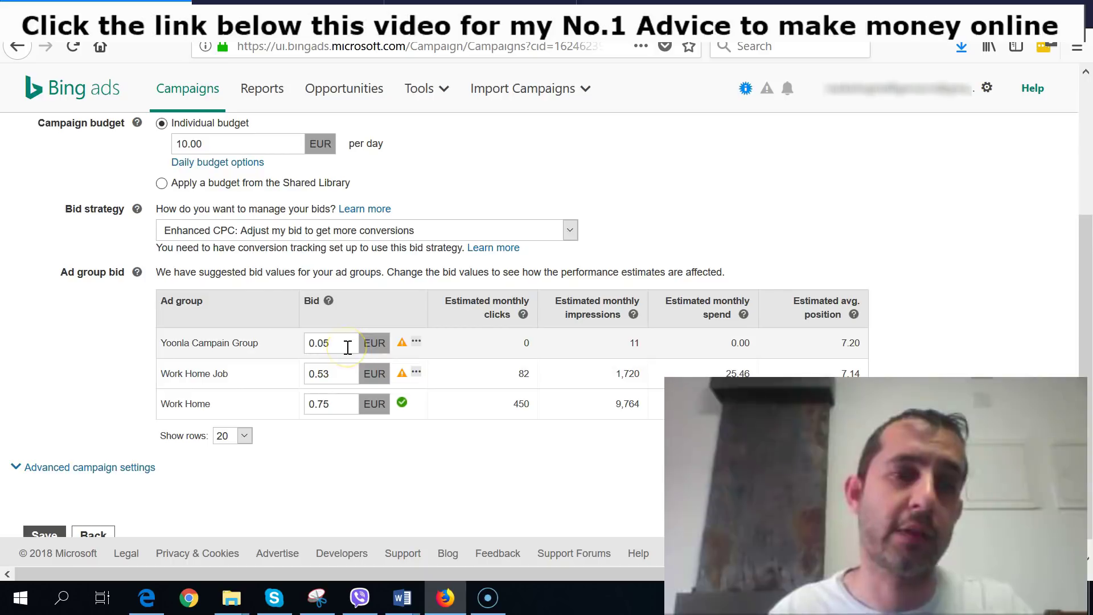
left_click_drag(347, 346, 285, 343)
left_click(321, 343)
double_click(321, 343)
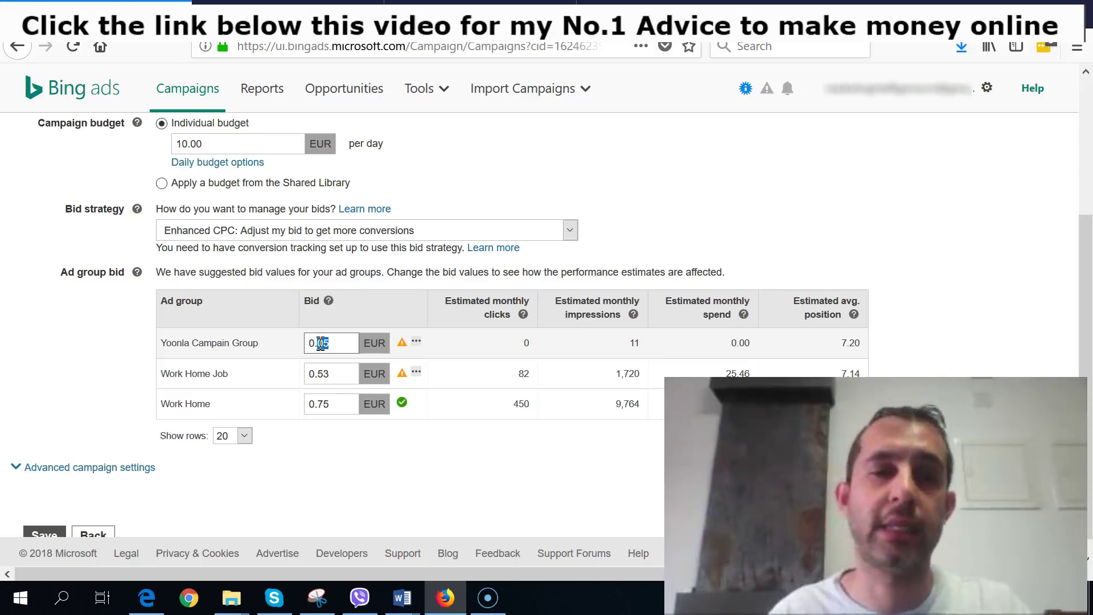
type("20")
Set the bid of the Work Home Job ad group to 0.40 EUR
left_click(322, 374)
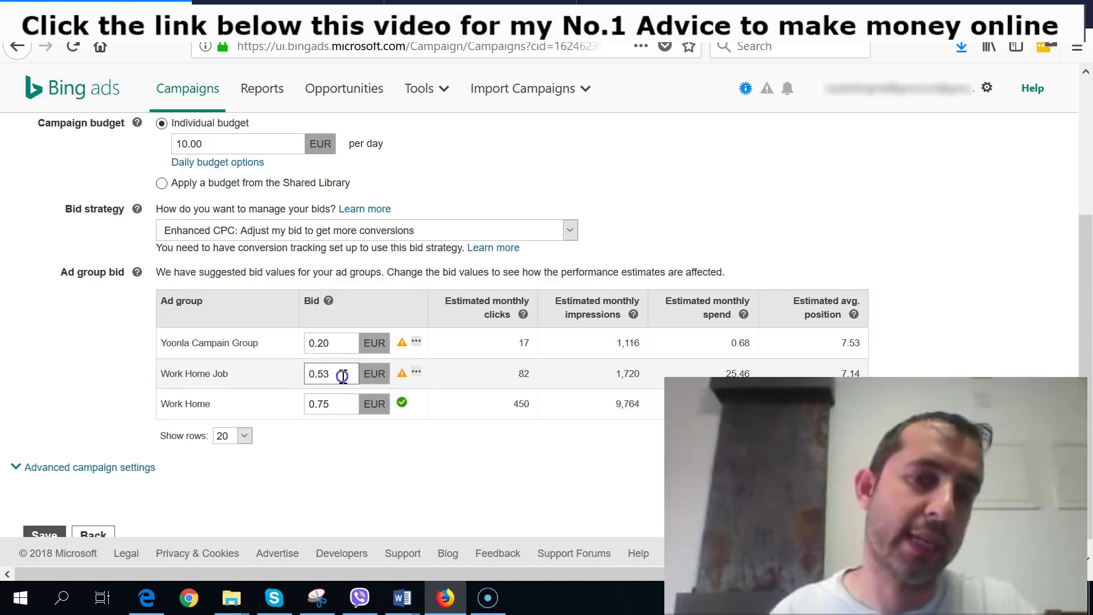
left_click(313, 383)
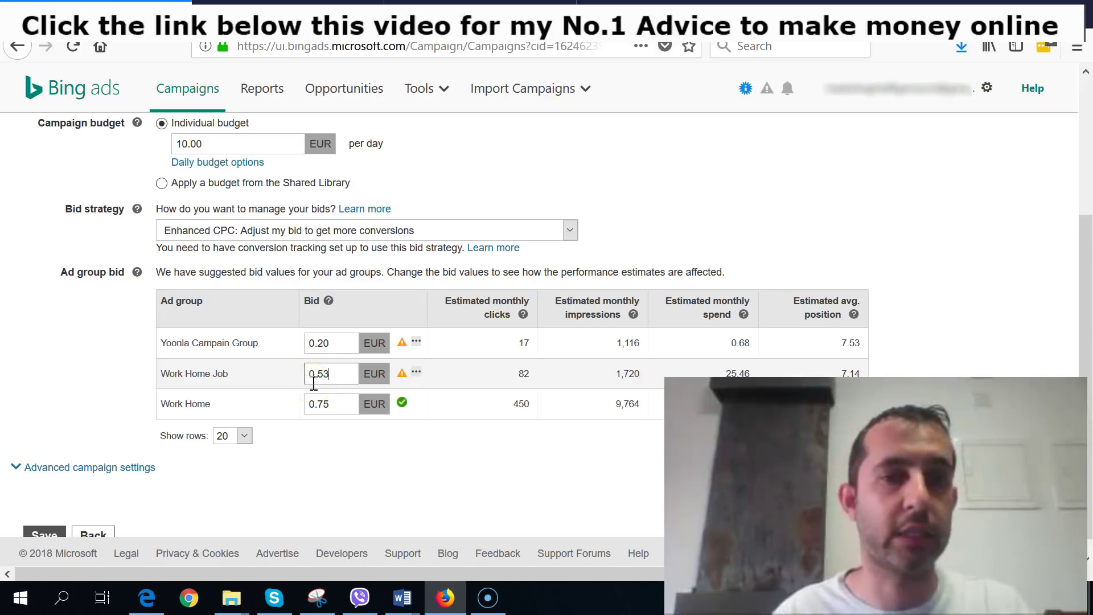
left_click(325, 372)
key("BackSpace")
key("BackSpace")
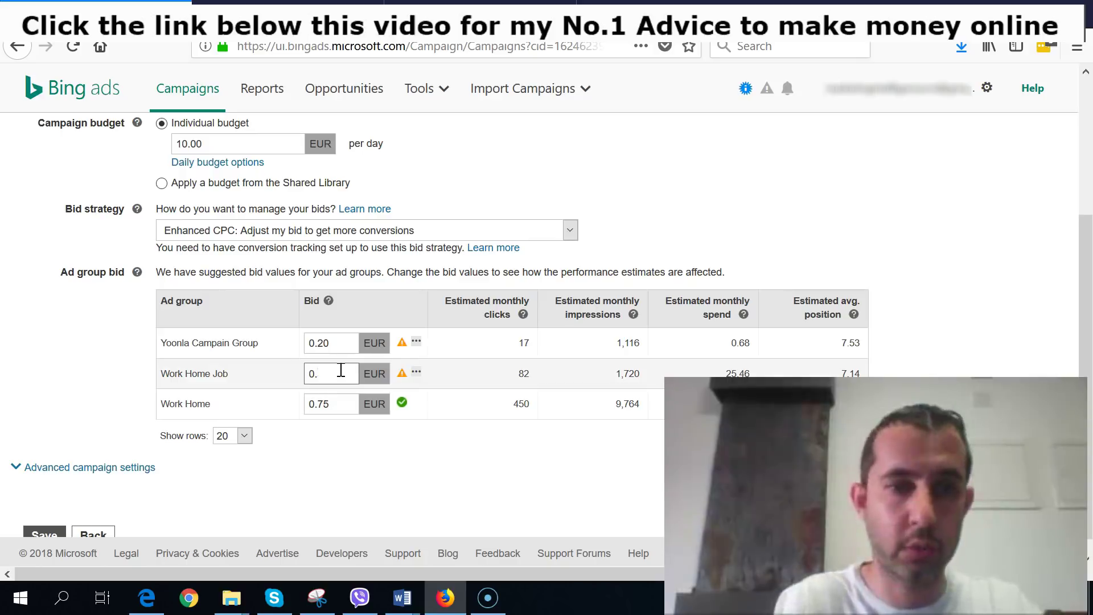
Set the bid of the Work Home ad group to 0.50 EUR and check the performance estimates
left_click(321, 405)
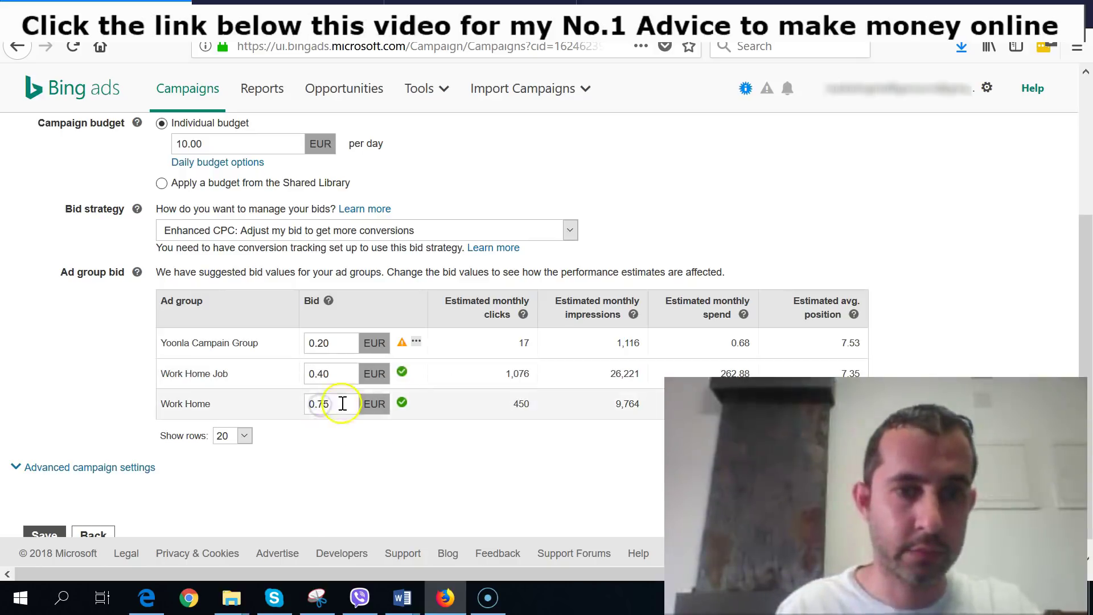
key("BackSpace")
type("50")
left_click(367, 450)
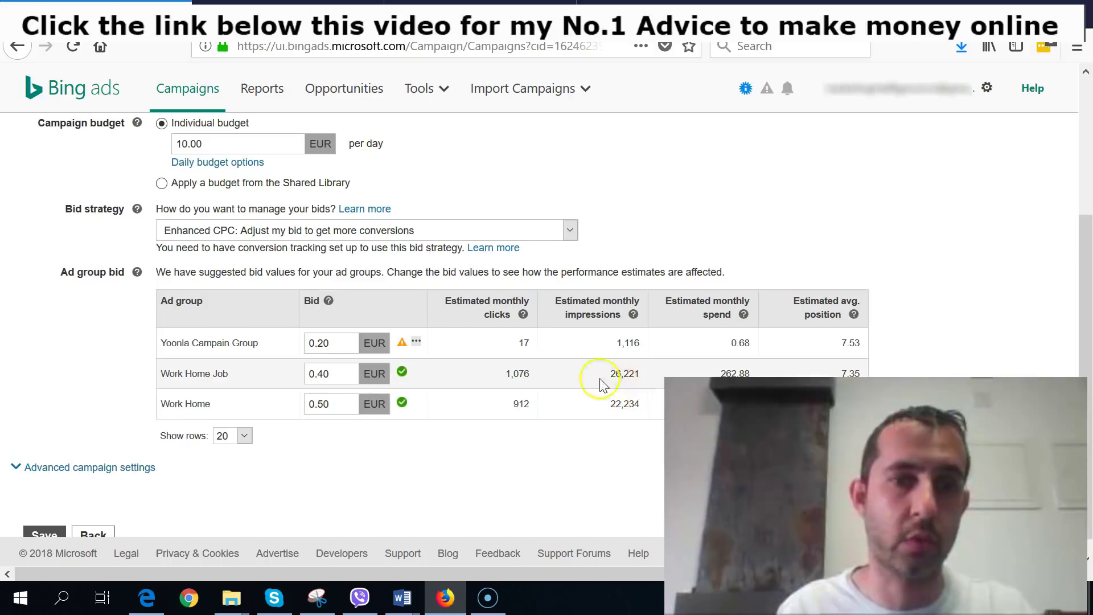
left_click(621, 343)
left_click(312, 380)
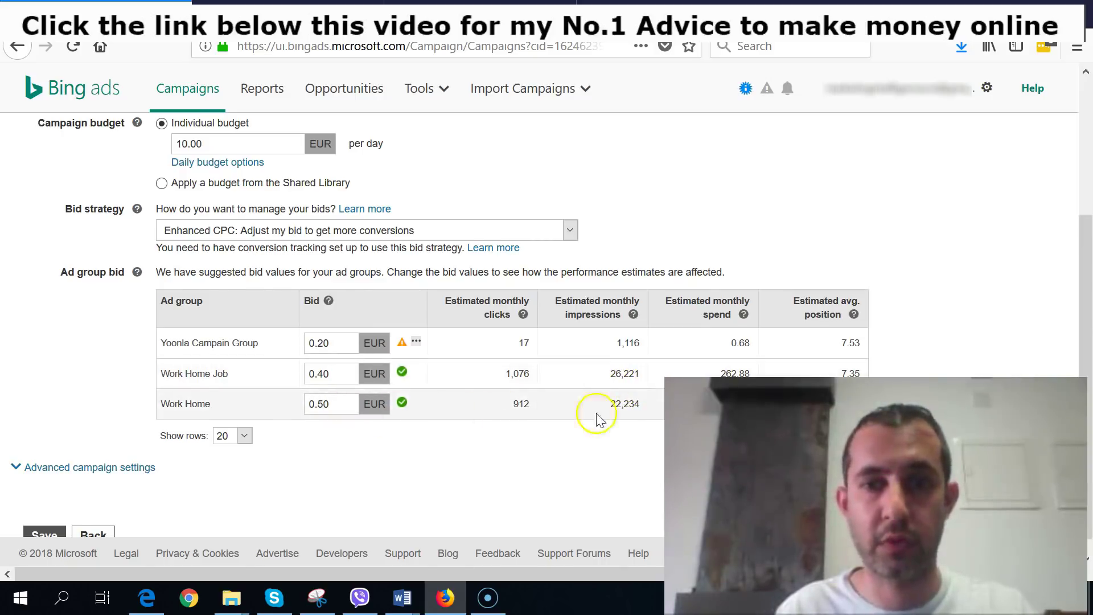
Save the campaign with its budget and bids and dismiss the creation notice
scroll(569, 404, "down", 1)
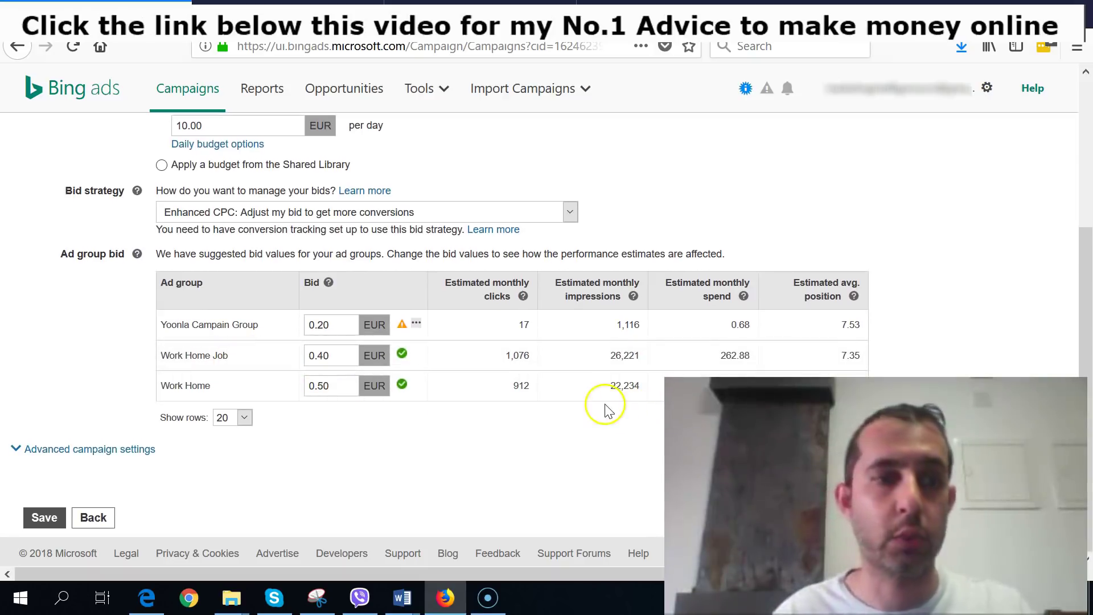
left_click(48, 519)
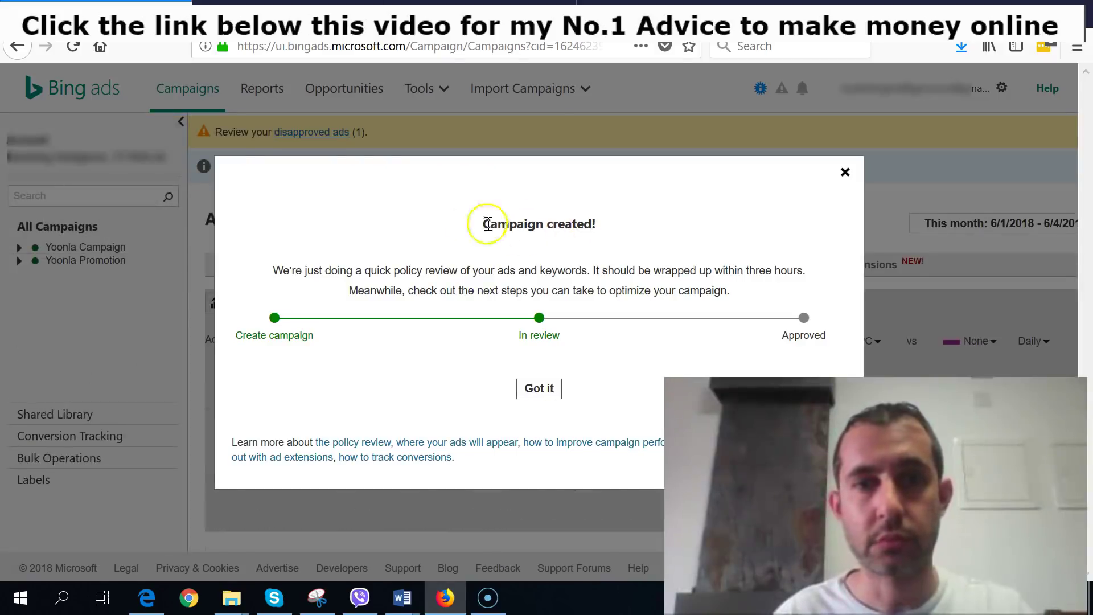
left_click(540, 389)
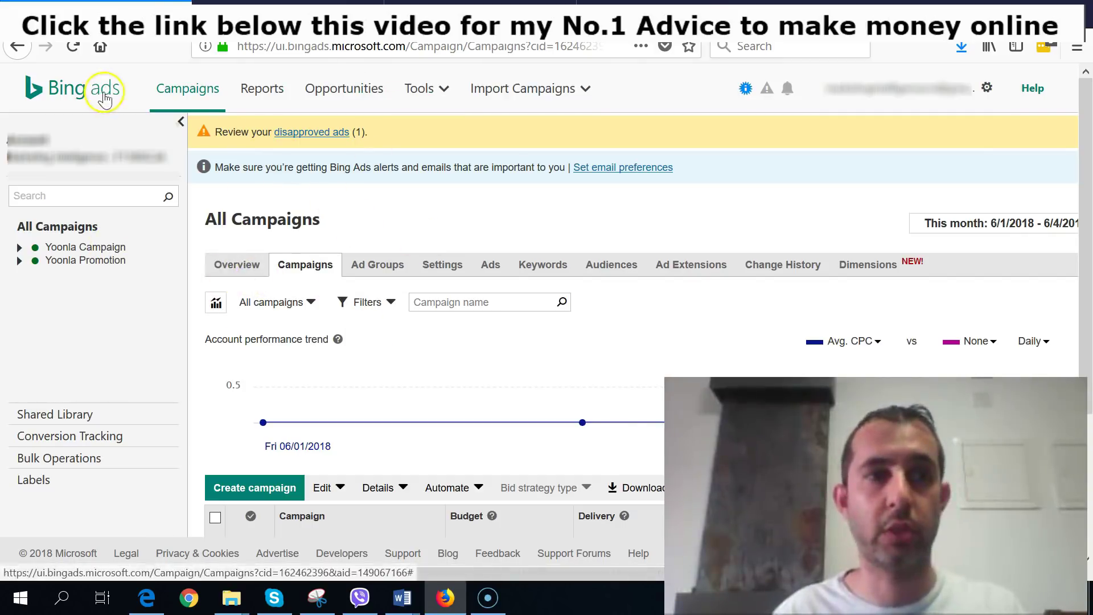
Open the Yoonla Campaign and review the delivery status and bids of its ad groups
left_click(113, 251)
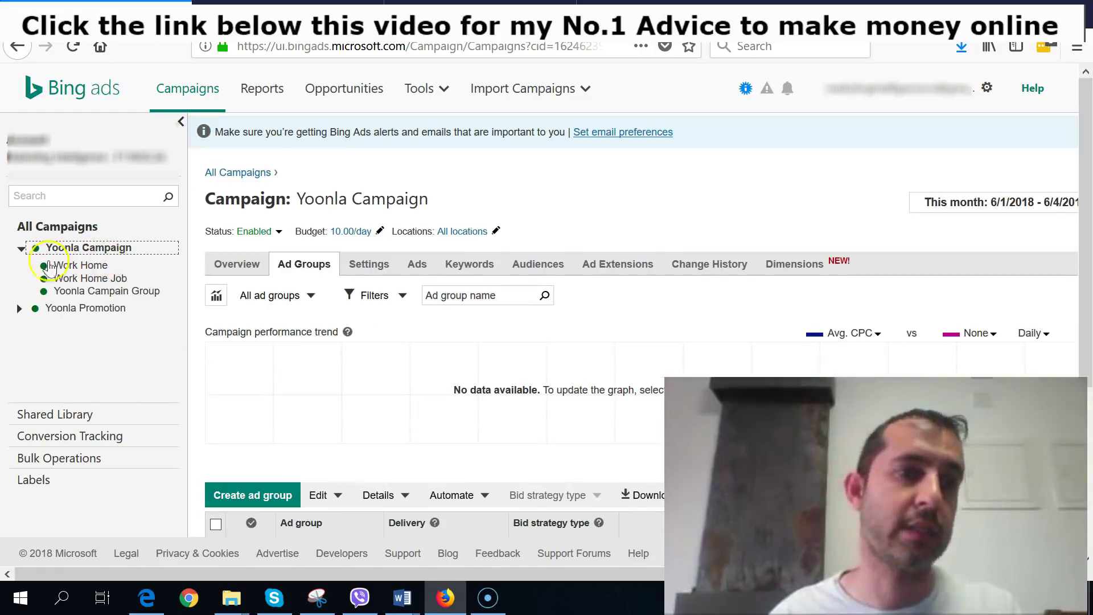
scroll(464, 414, "down", 4)
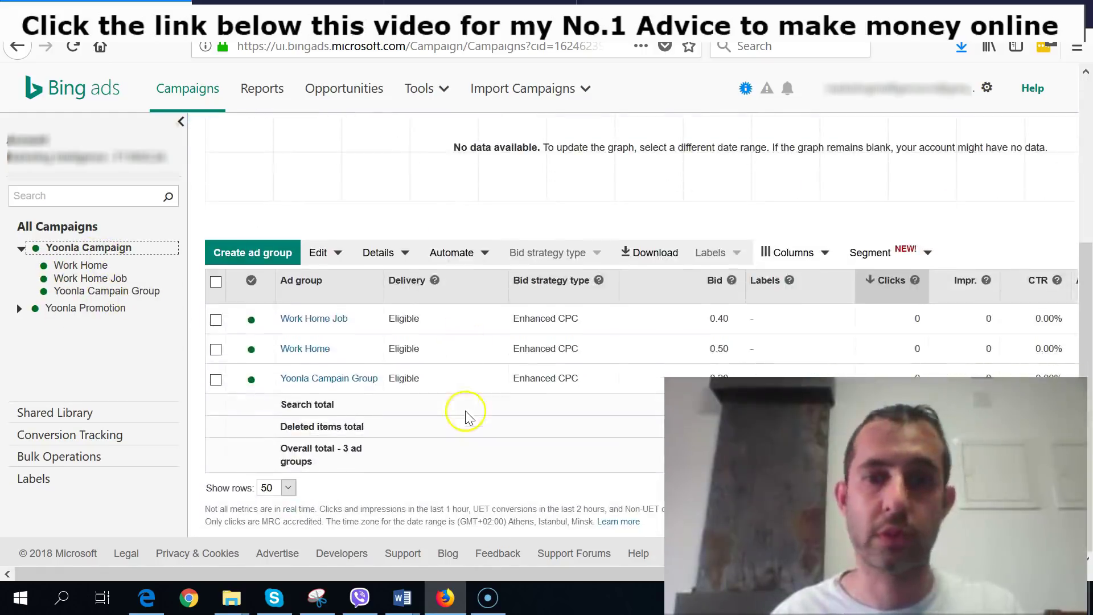